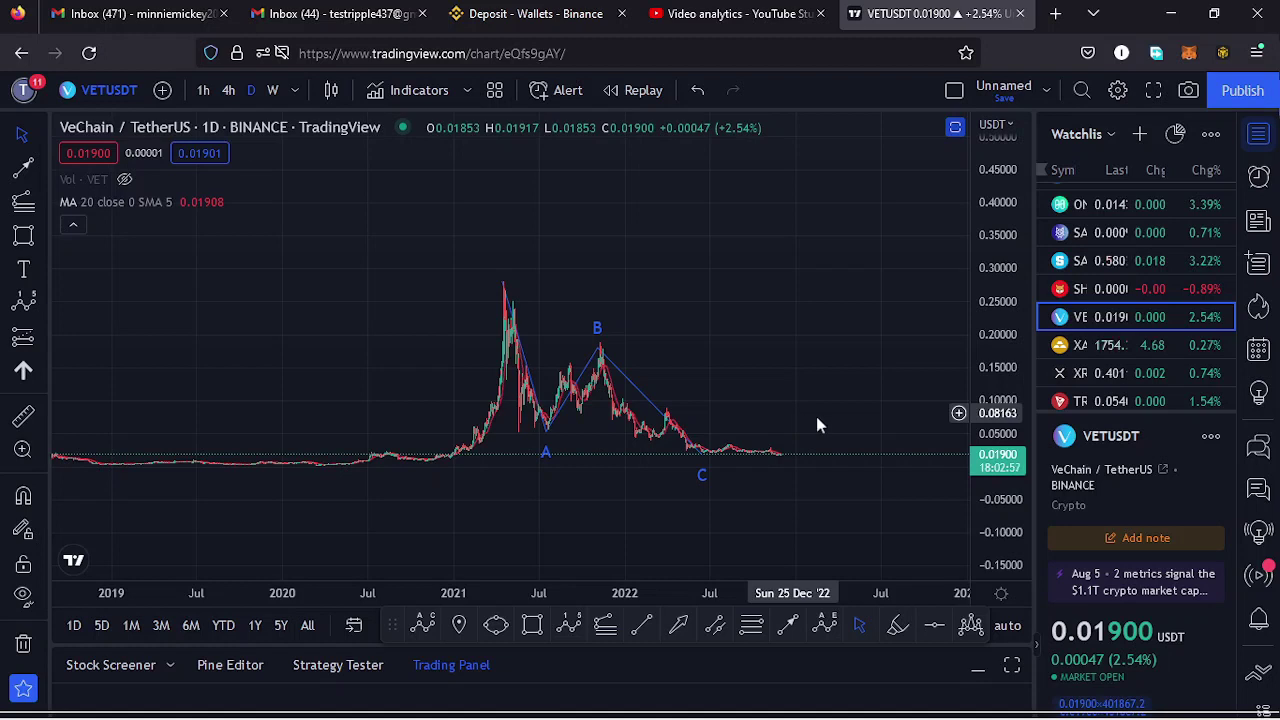
Collapse the watchlist and rezoom the daily VETUSDT chart so the ABC correction spans the width.
click(1258, 135)
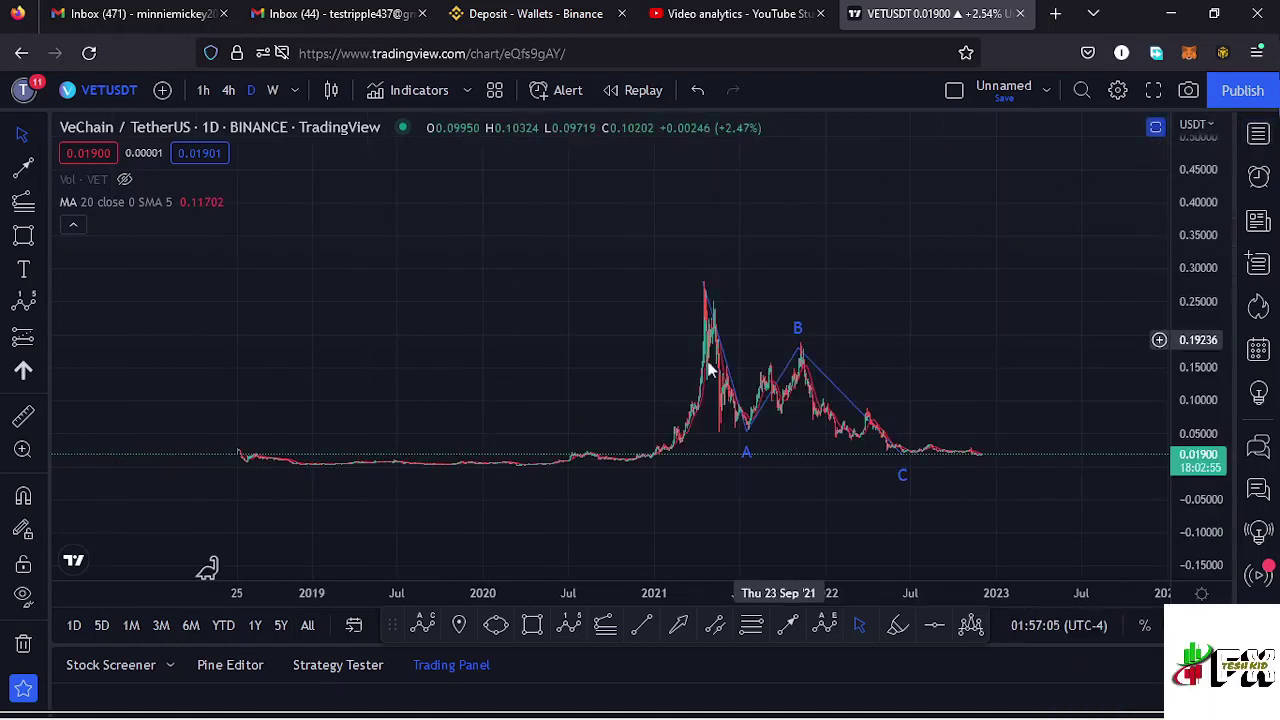
scroll(665, 380, up, 2)
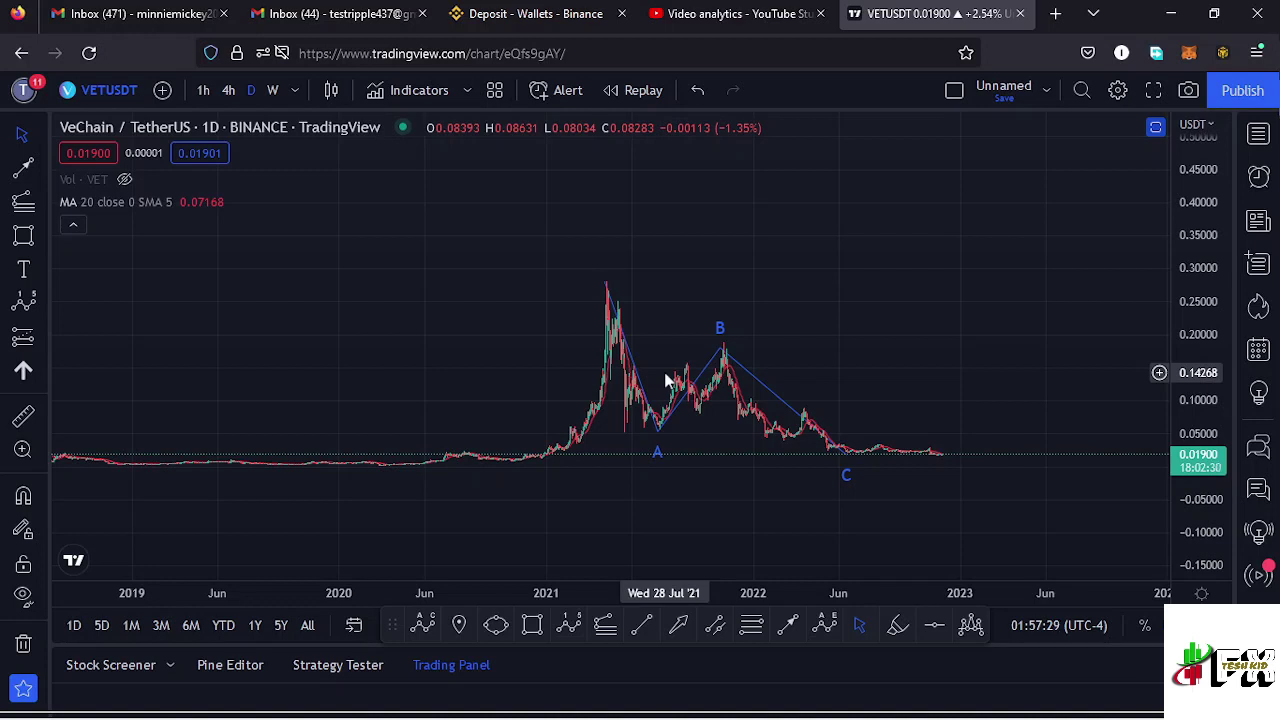
scroll(665, 380, down, 1)
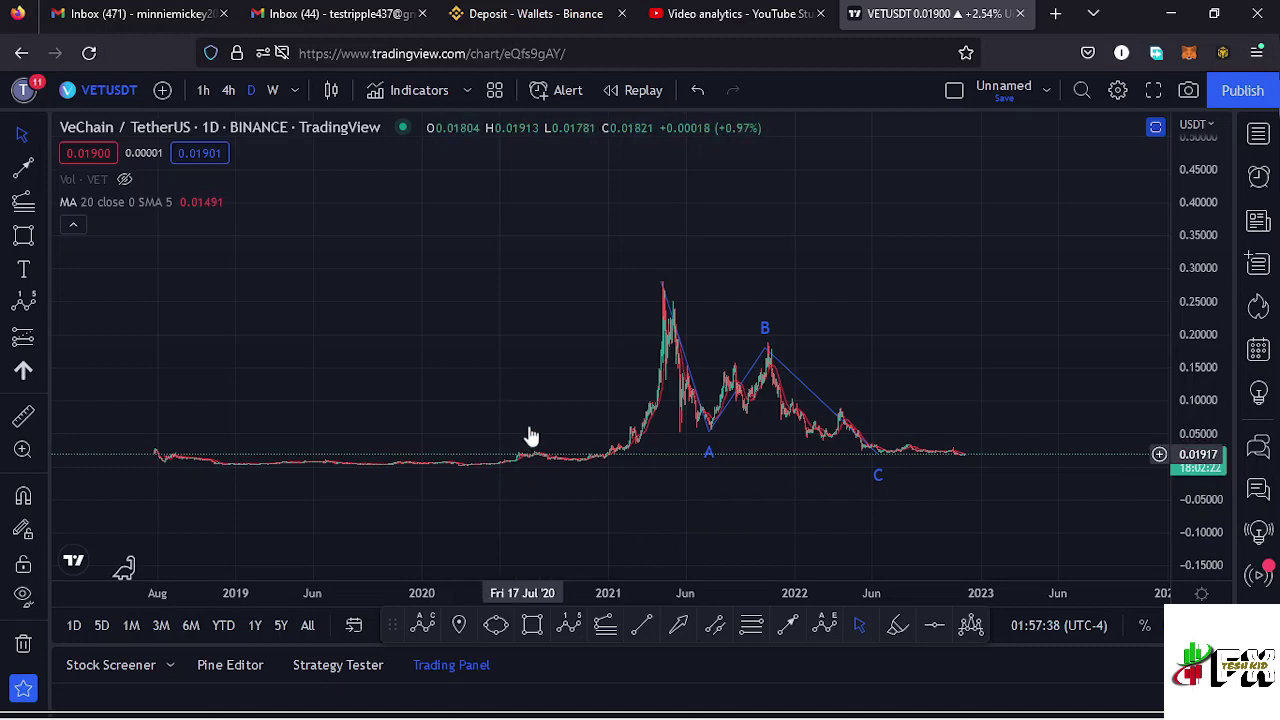
scroll(487, 487, up, 1)
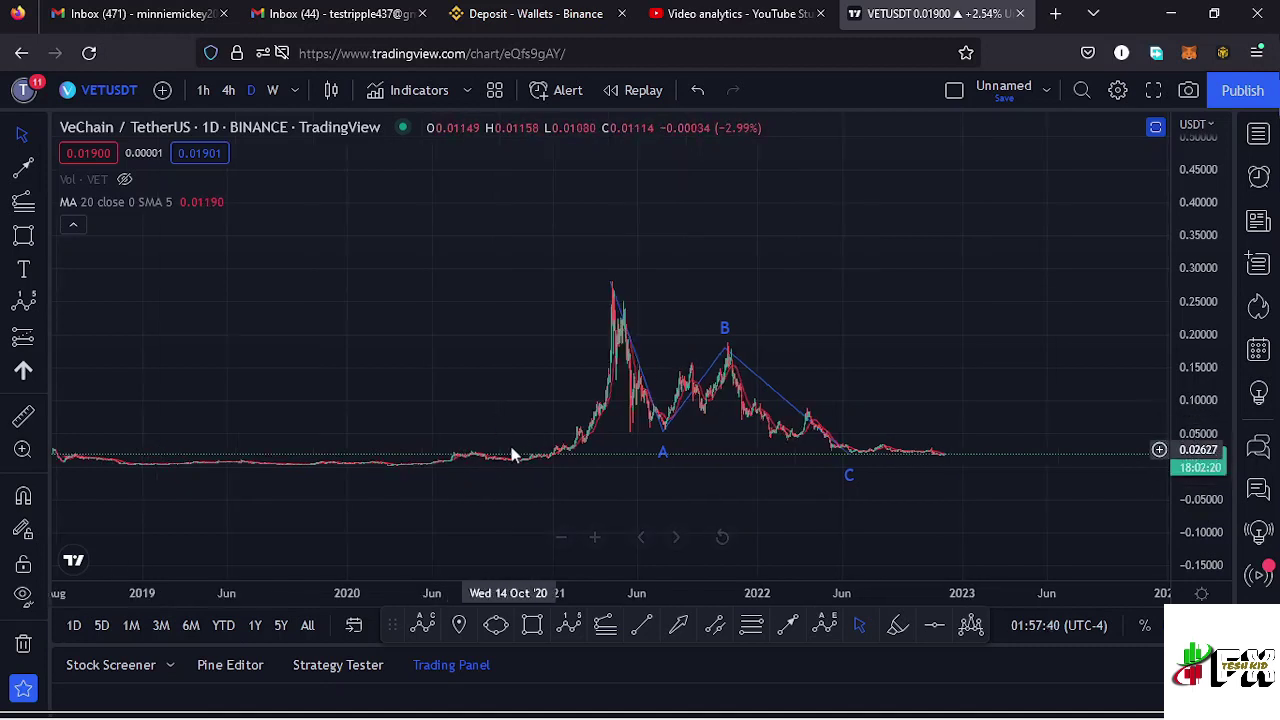
mouse_move(613, 287)
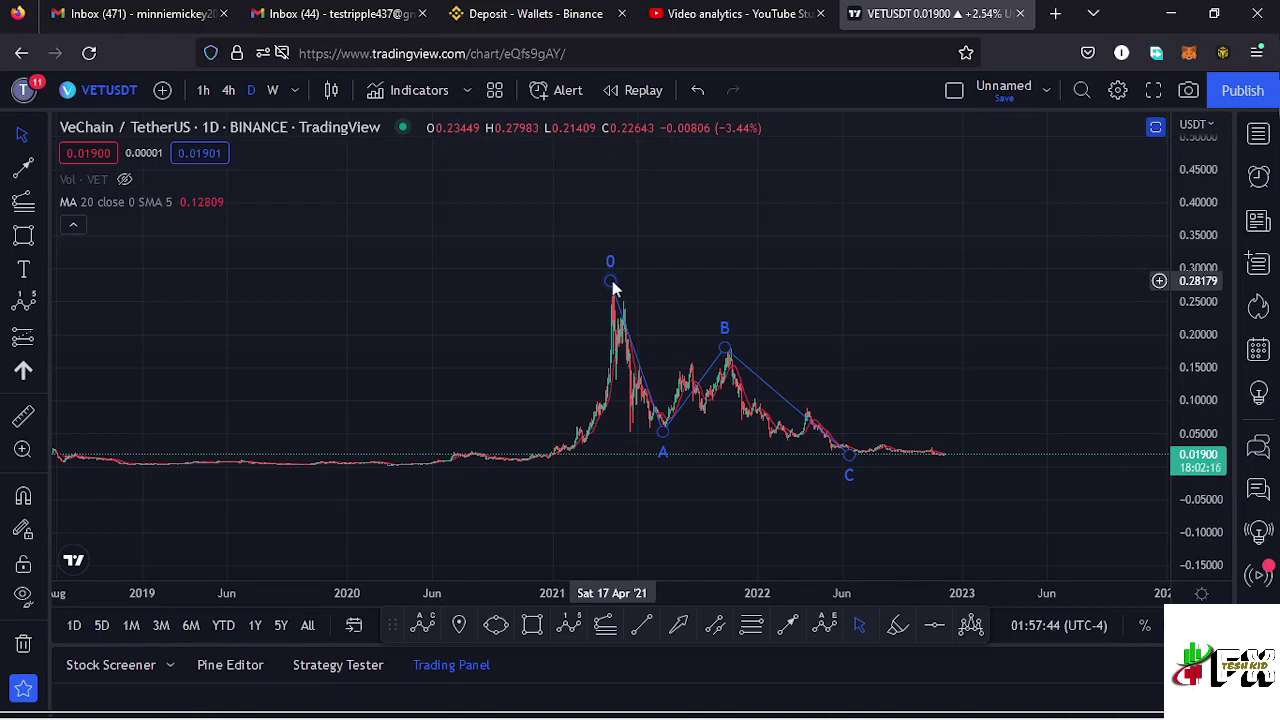
Draw a (0)–(5) impulse wave from the March 2020 low through the 2021 peak, with point (2) on the C low.
click(572, 626)
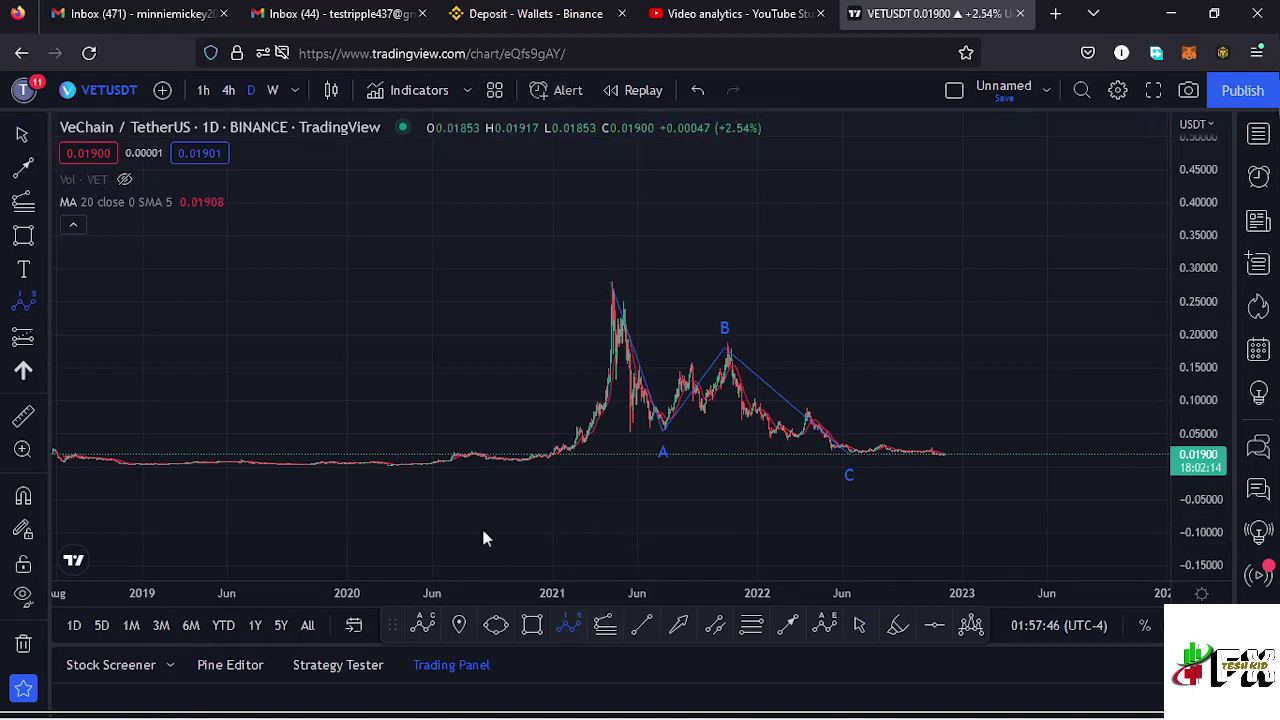
click(392, 463)
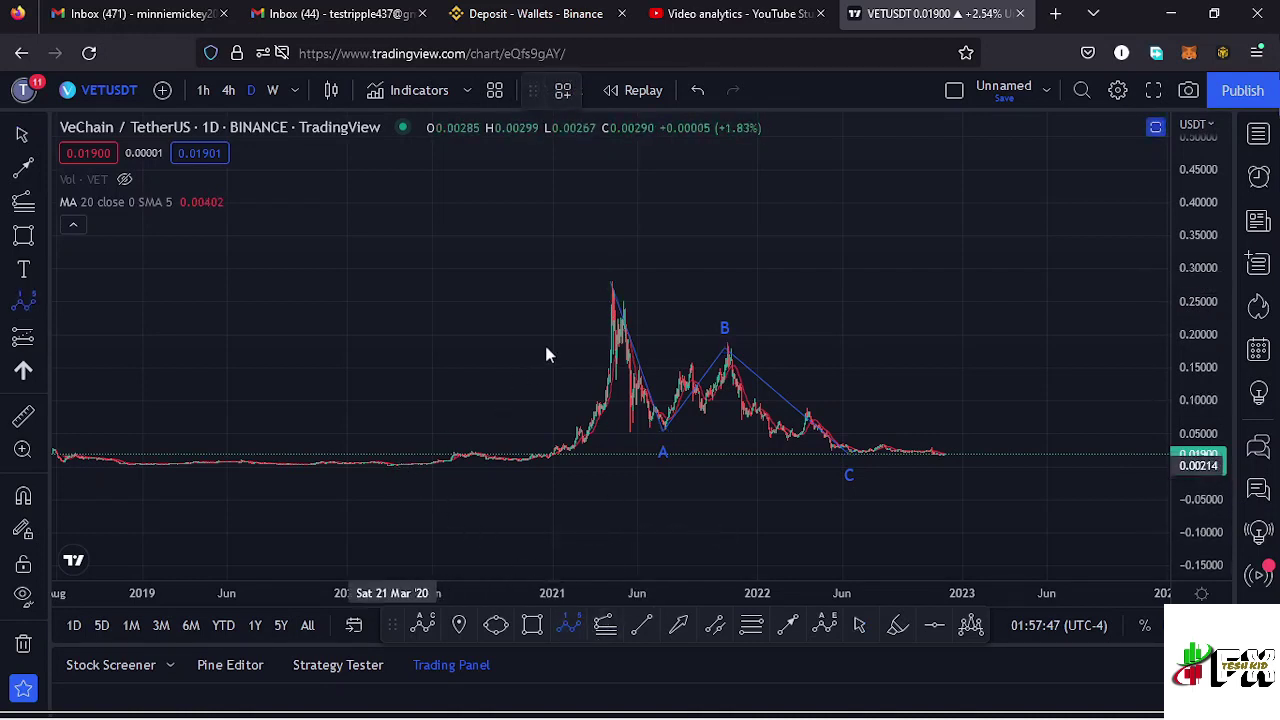
click(612, 282)
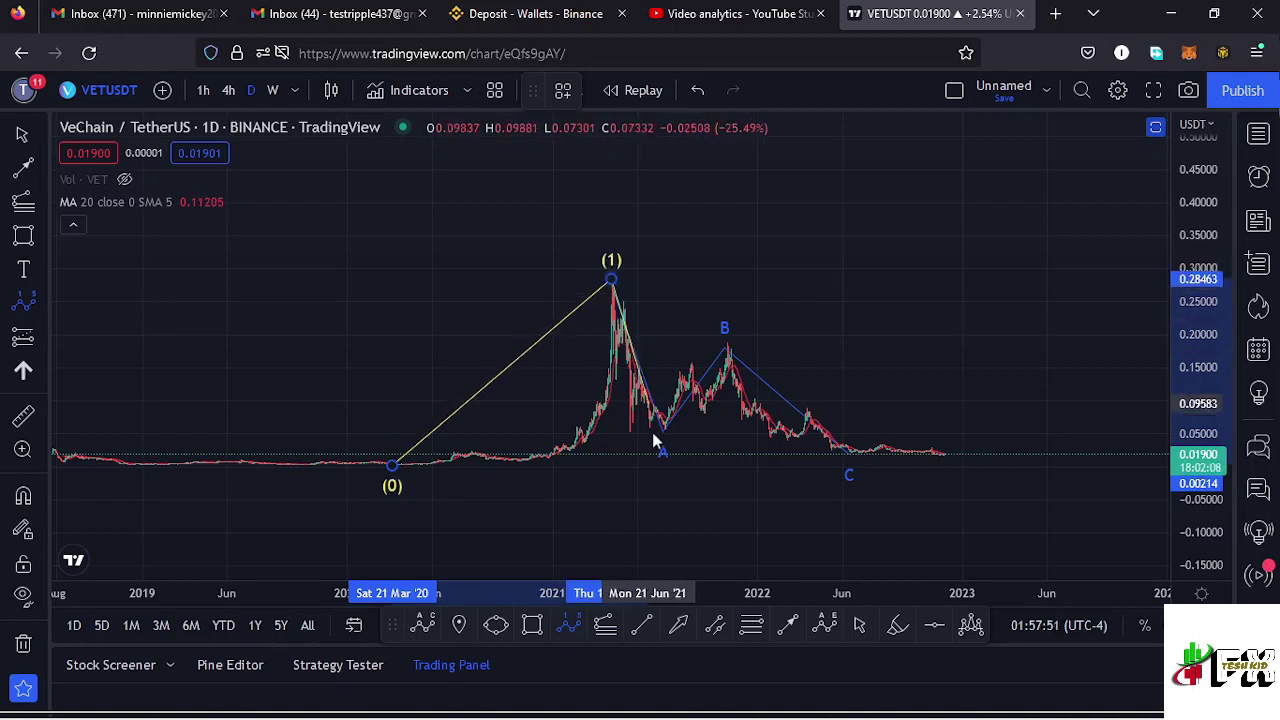
click(855, 462)
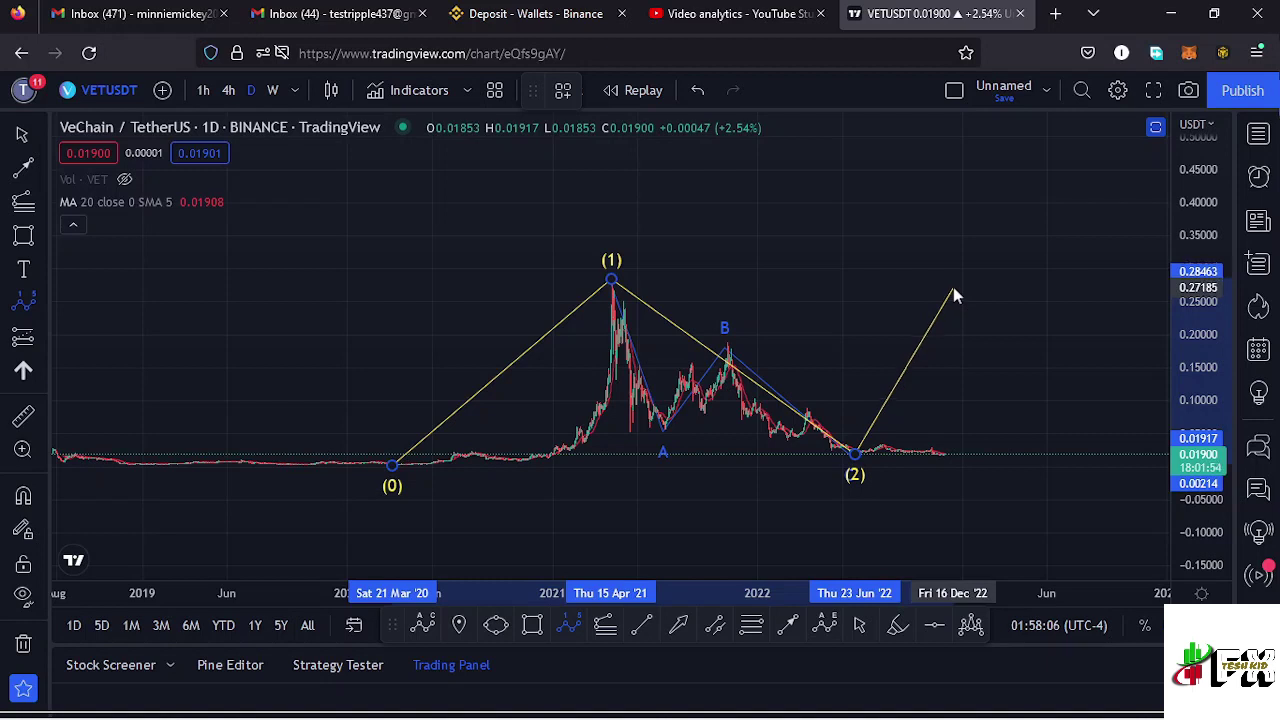
click(961, 201)
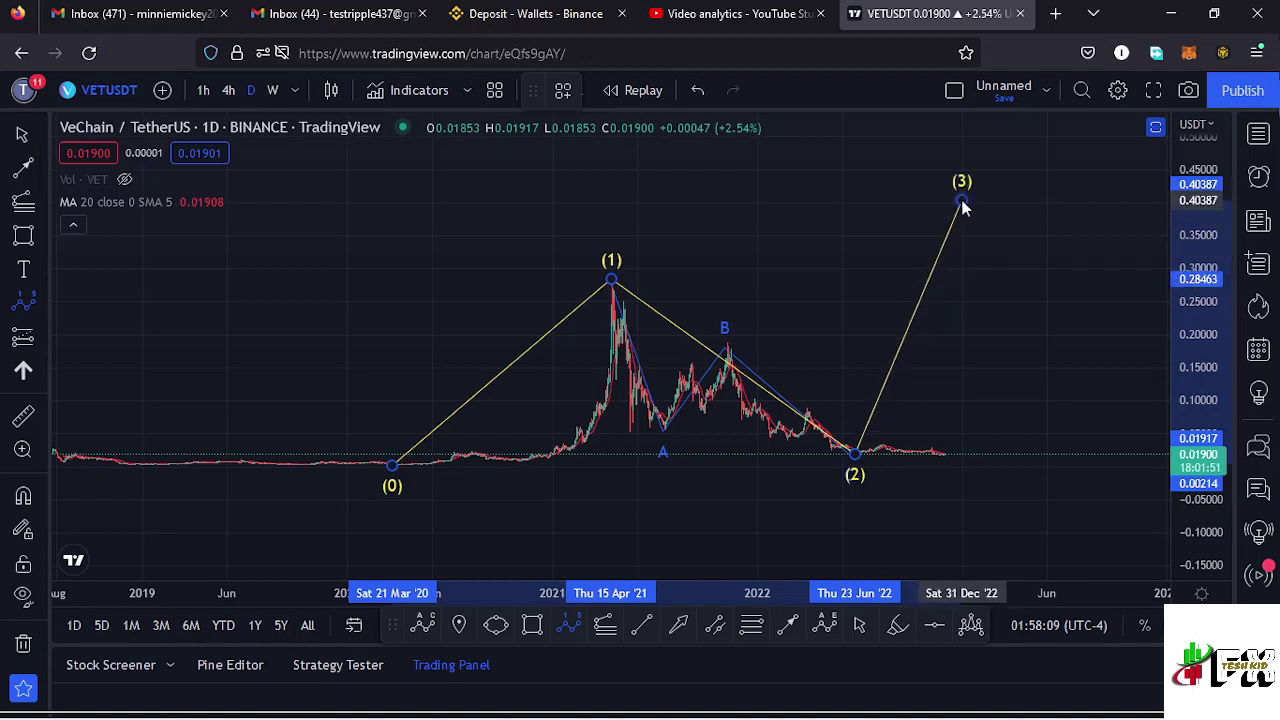
click(1023, 277)
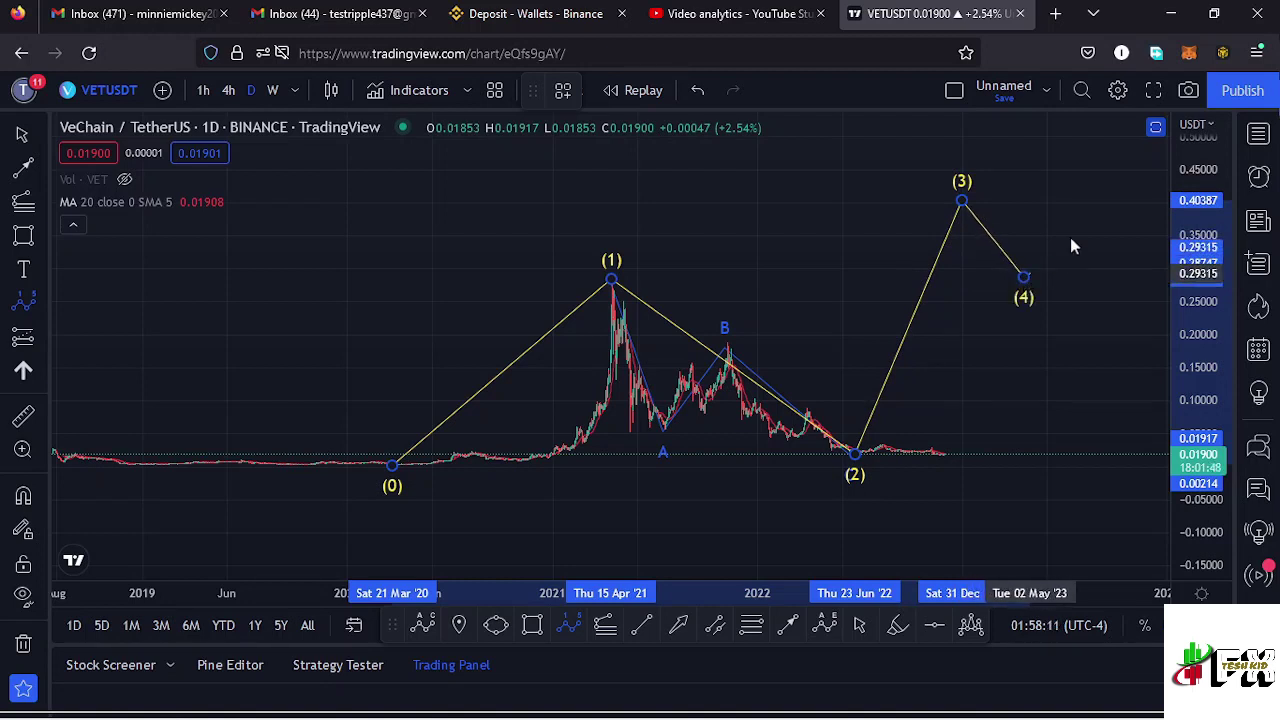
click(1107, 149)
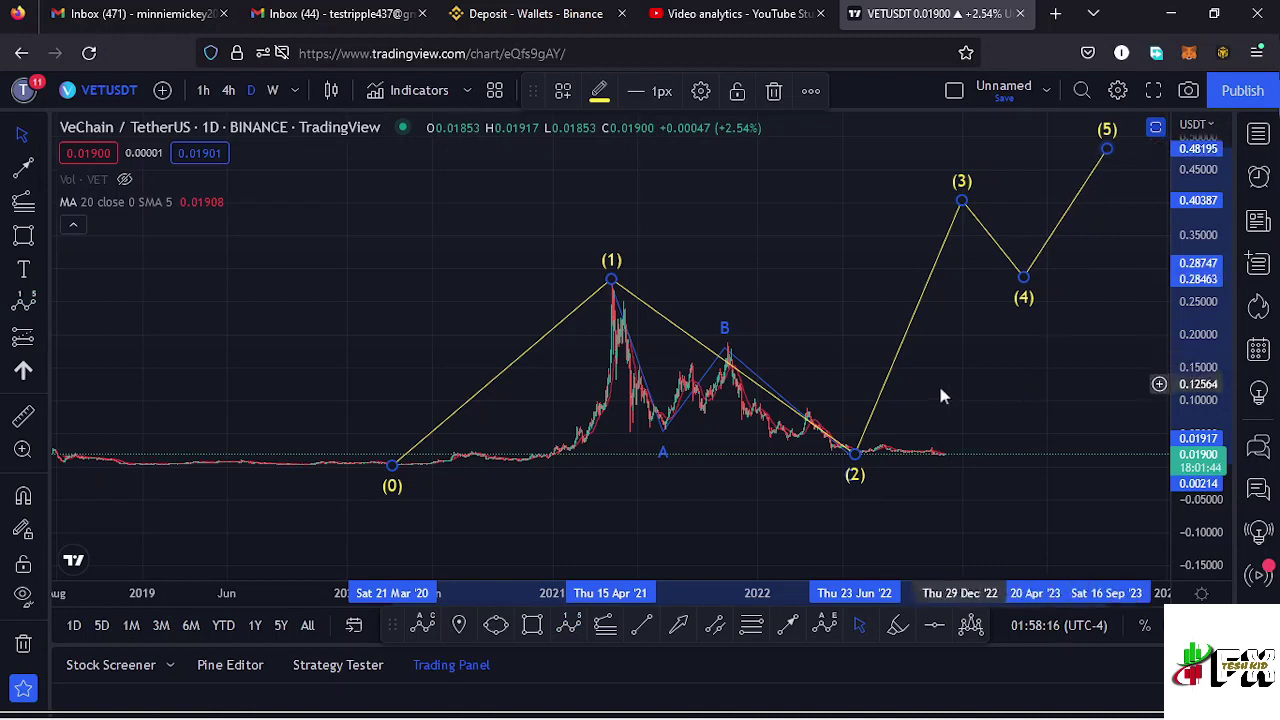
scroll(926, 388, up, 2)
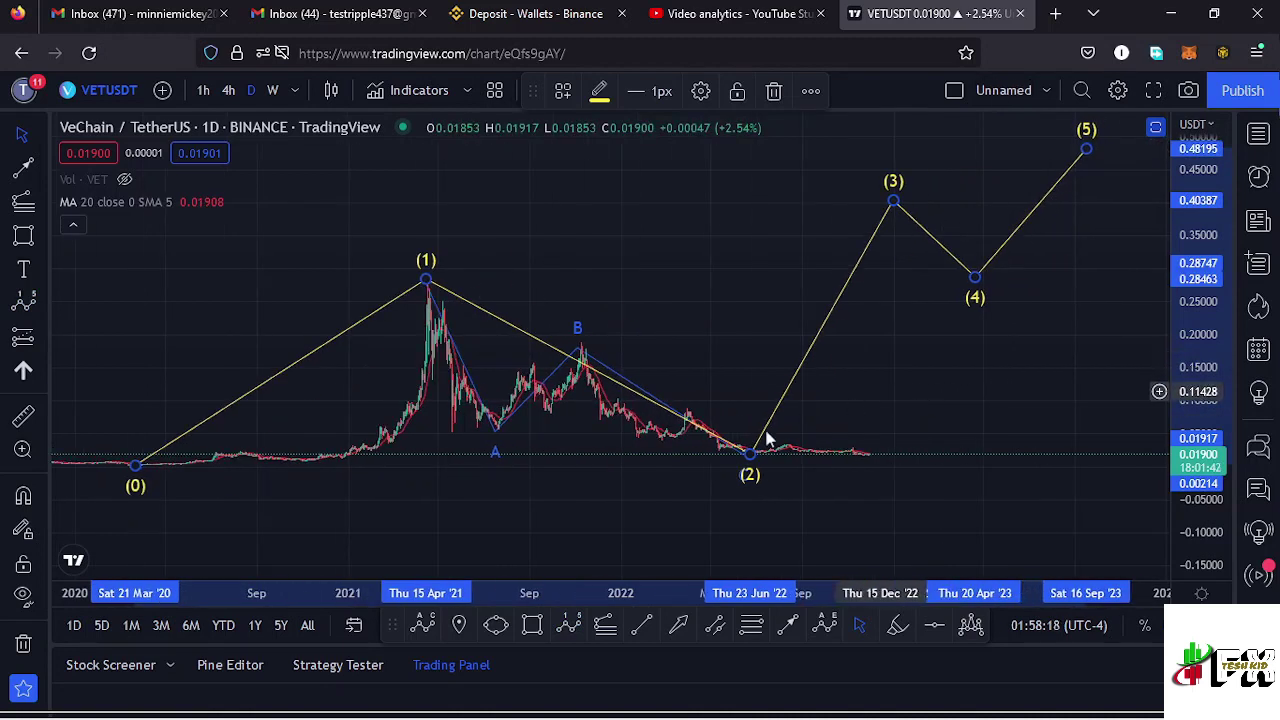
drag(752, 458, 758, 467)
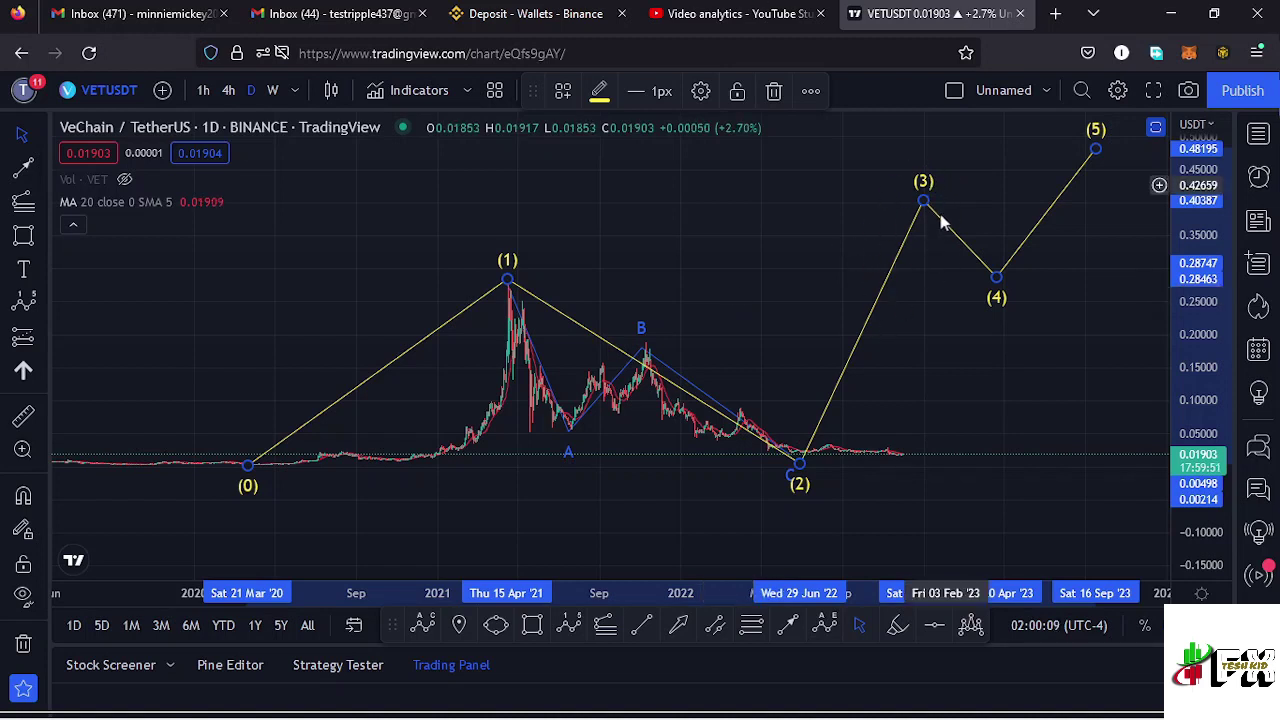
Add a trend-based Fib extension anchored at the (0) low, (1) peak and the later low.
click(606, 628)
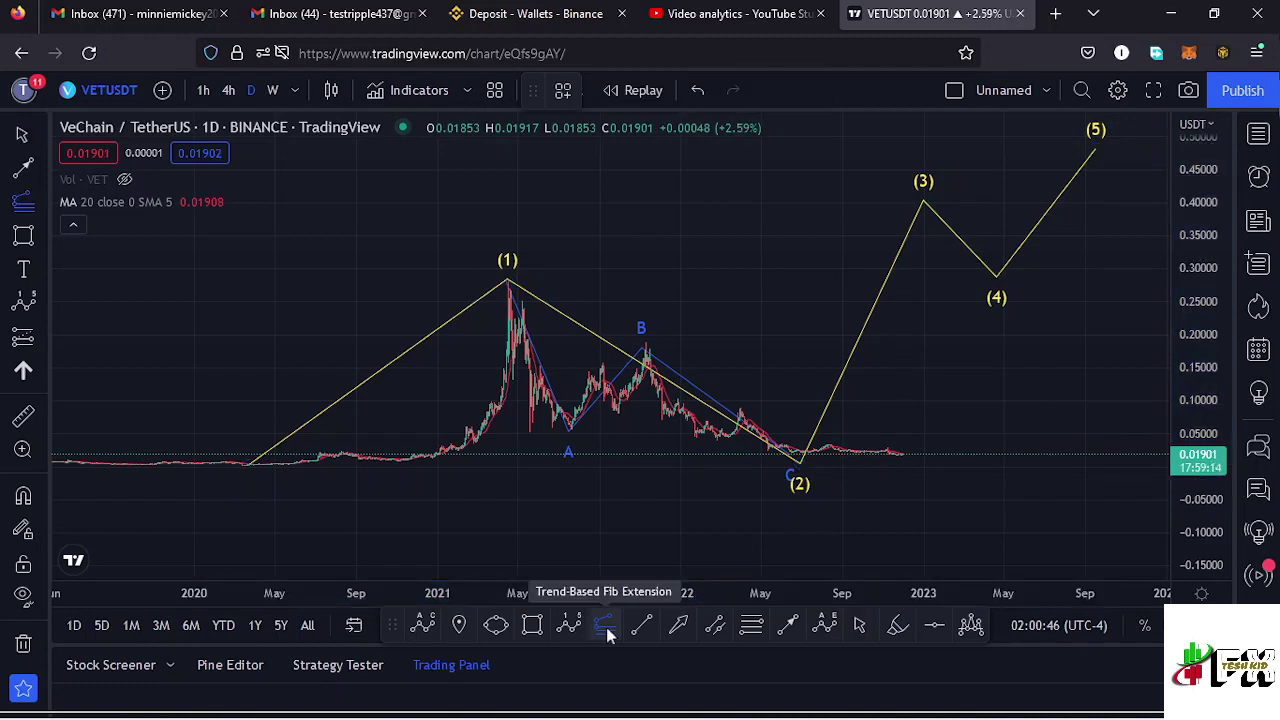
click(245, 464)
click(508, 281)
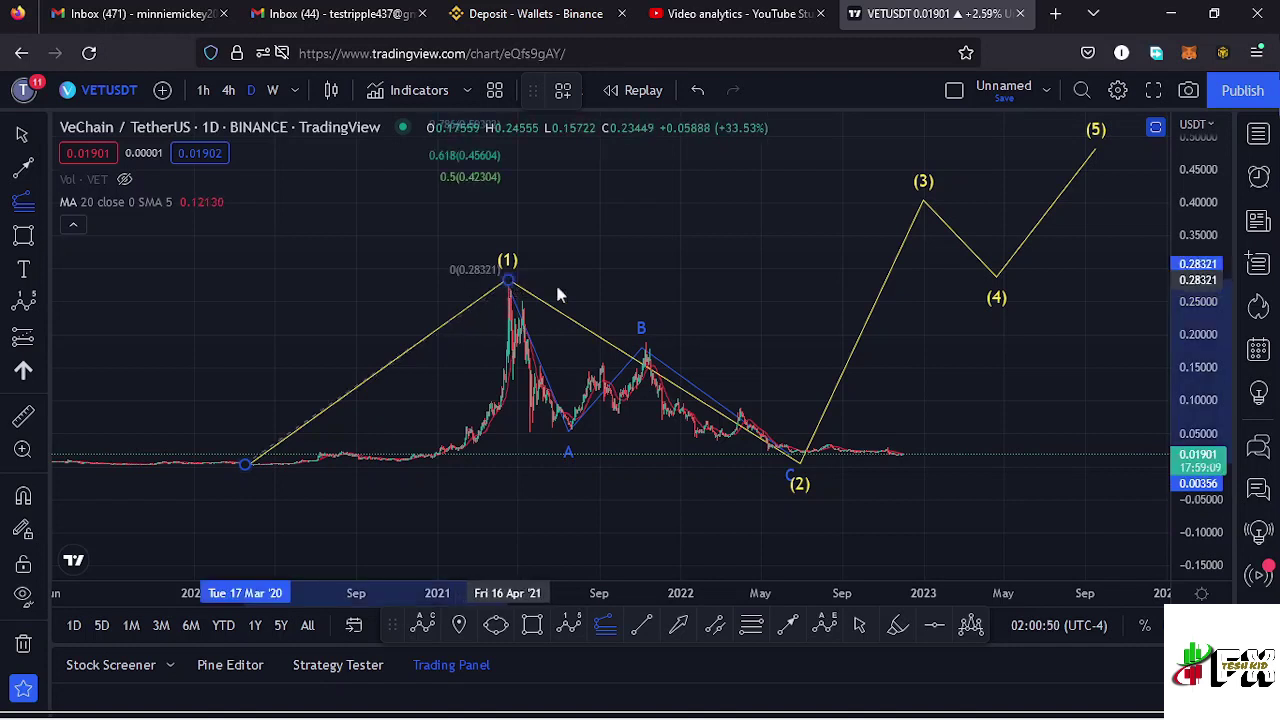
click(1070, 455)
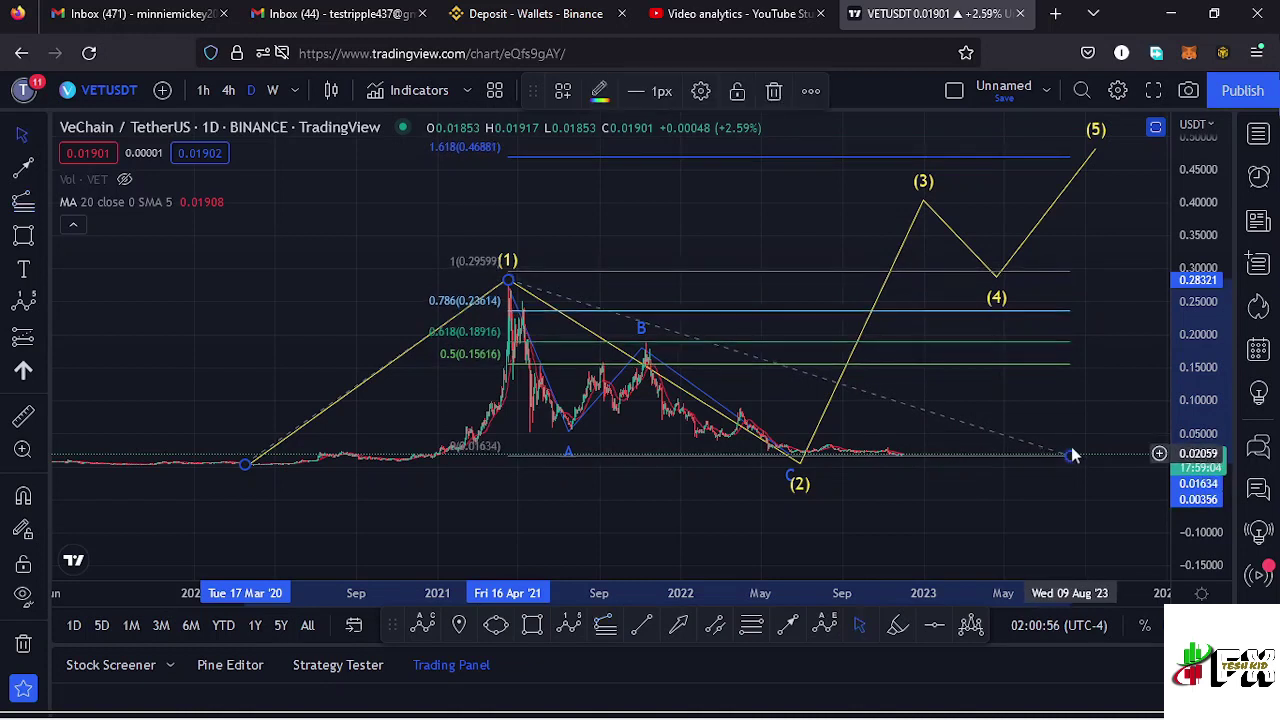
Raise impulse points (3) and (5) to the 1.618 extension near 0.469.
drag(925, 207, 928, 168)
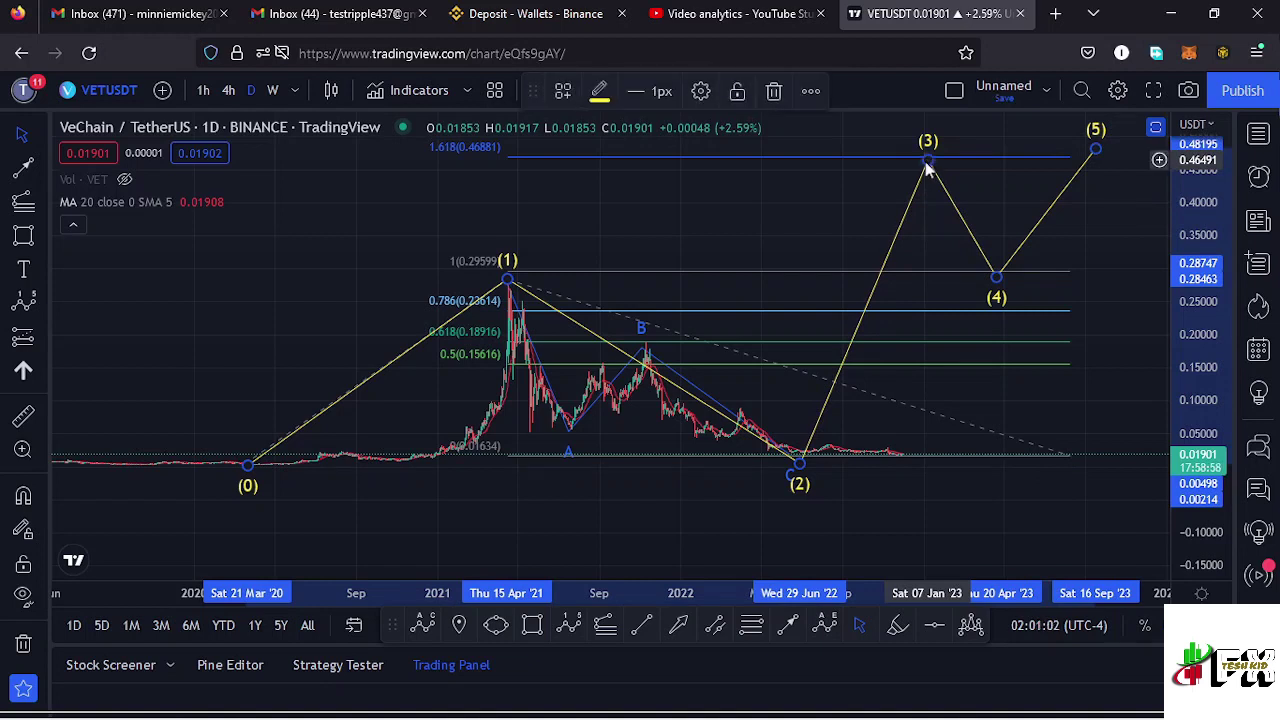
drag(797, 242, 774, 254)
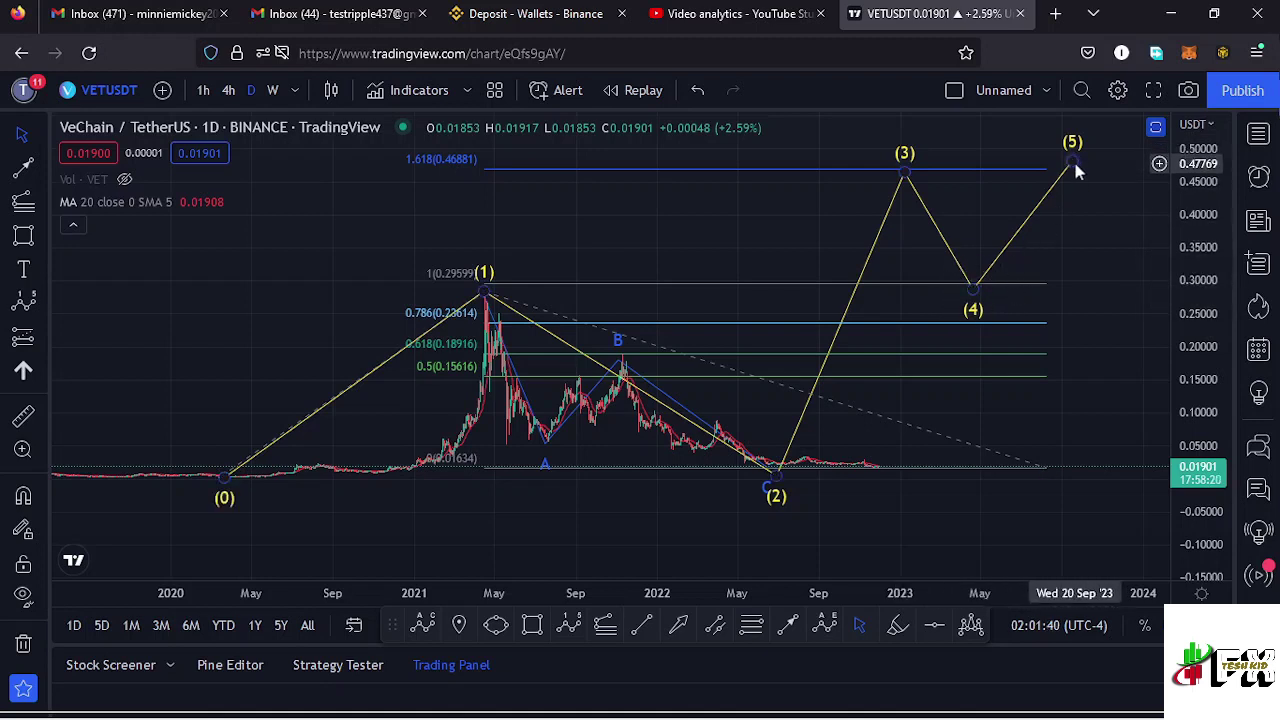
drag(1073, 166, 1084, 140)
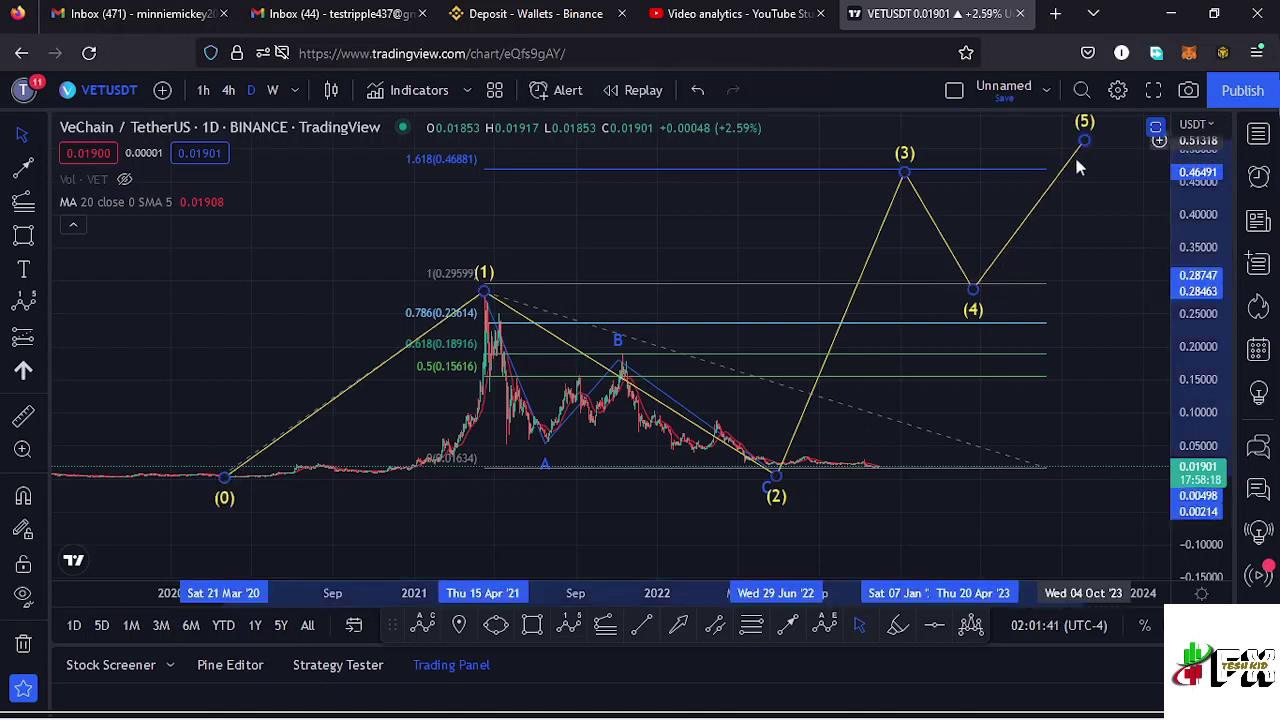
click(1044, 471)
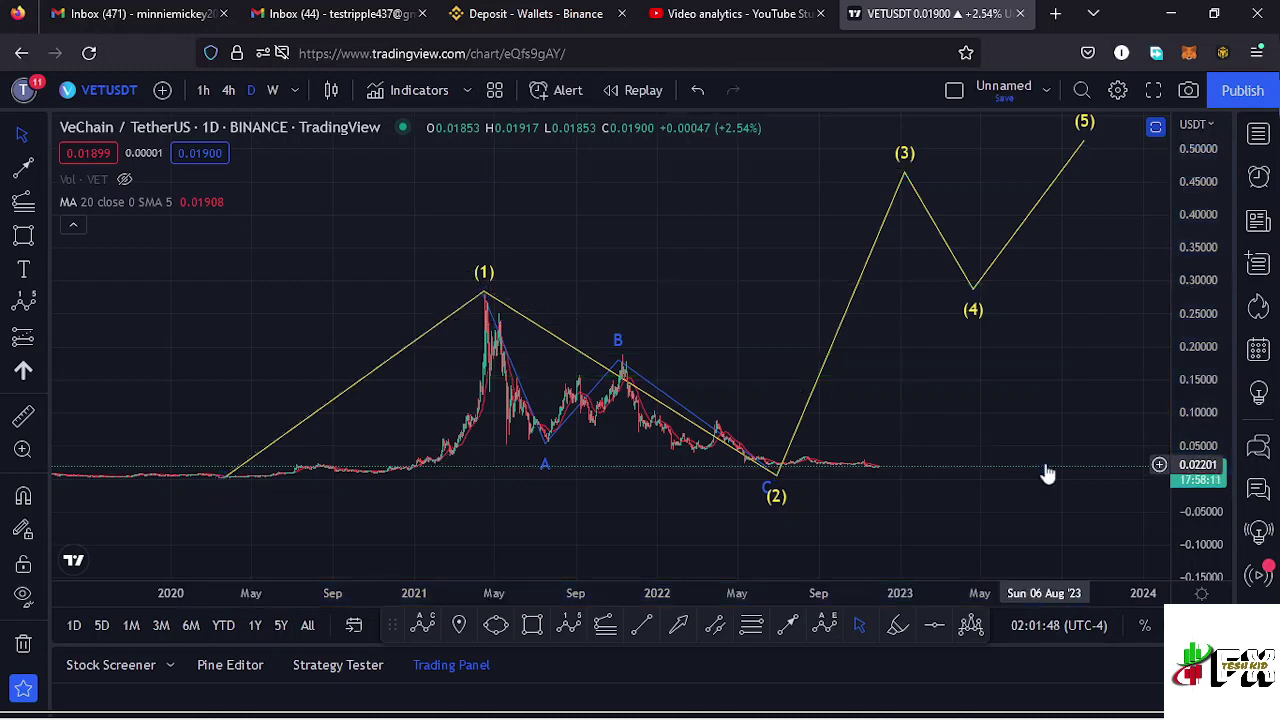
Switch VETUSDT to the 1-hour interval and frame the chart around the red wave count.
click(203, 91)
scroll(830, 395, up, 5)
drag(367, 378, 1074, 389)
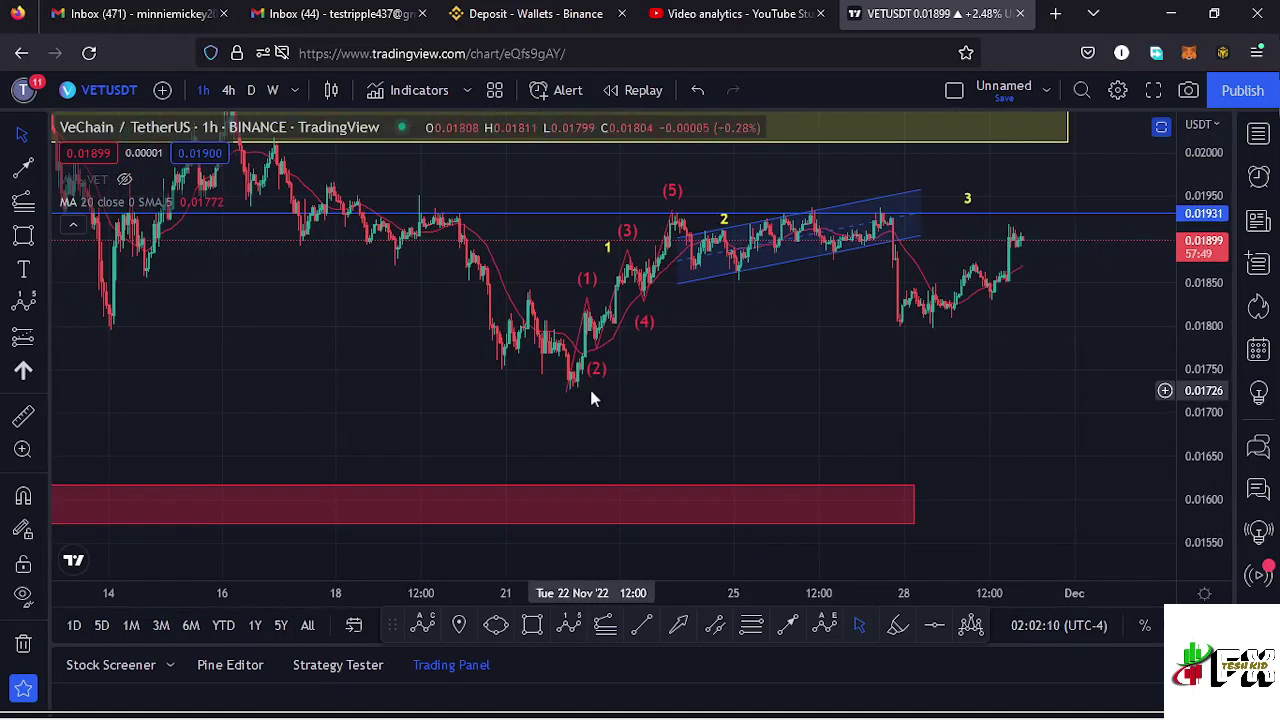
drag(799, 366, 791, 398)
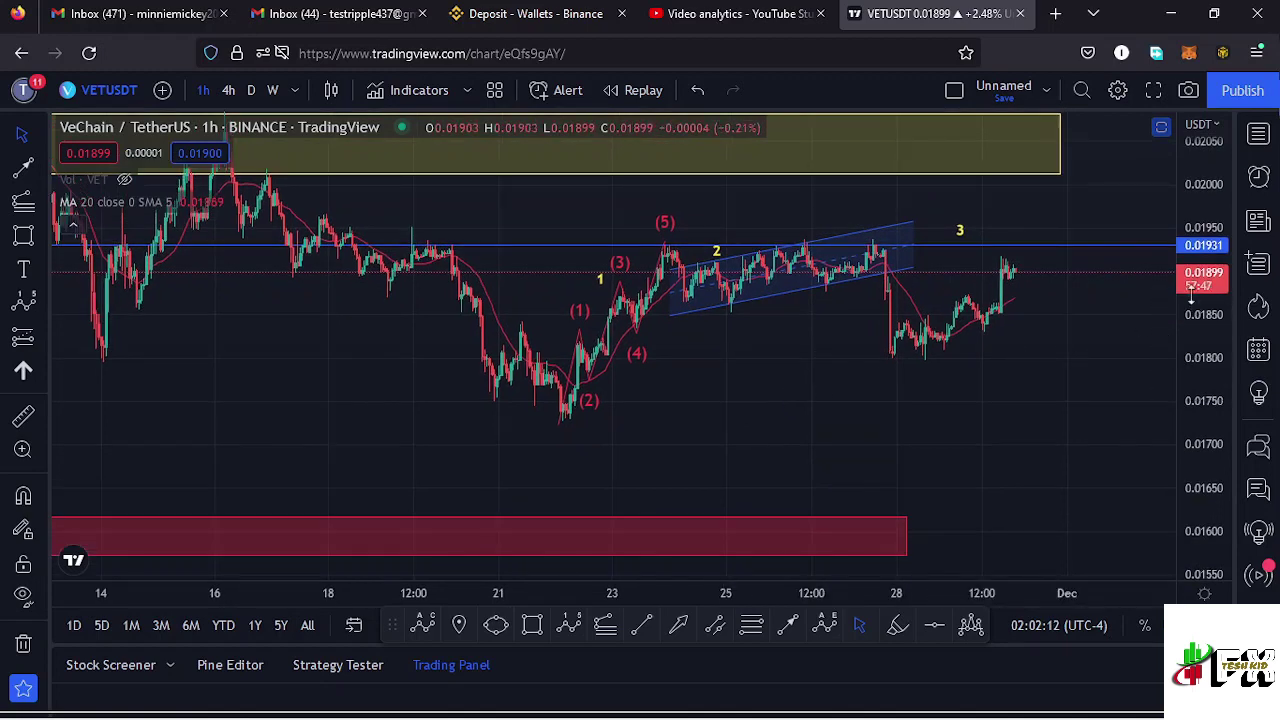
drag(1206, 386, 1207, 370)
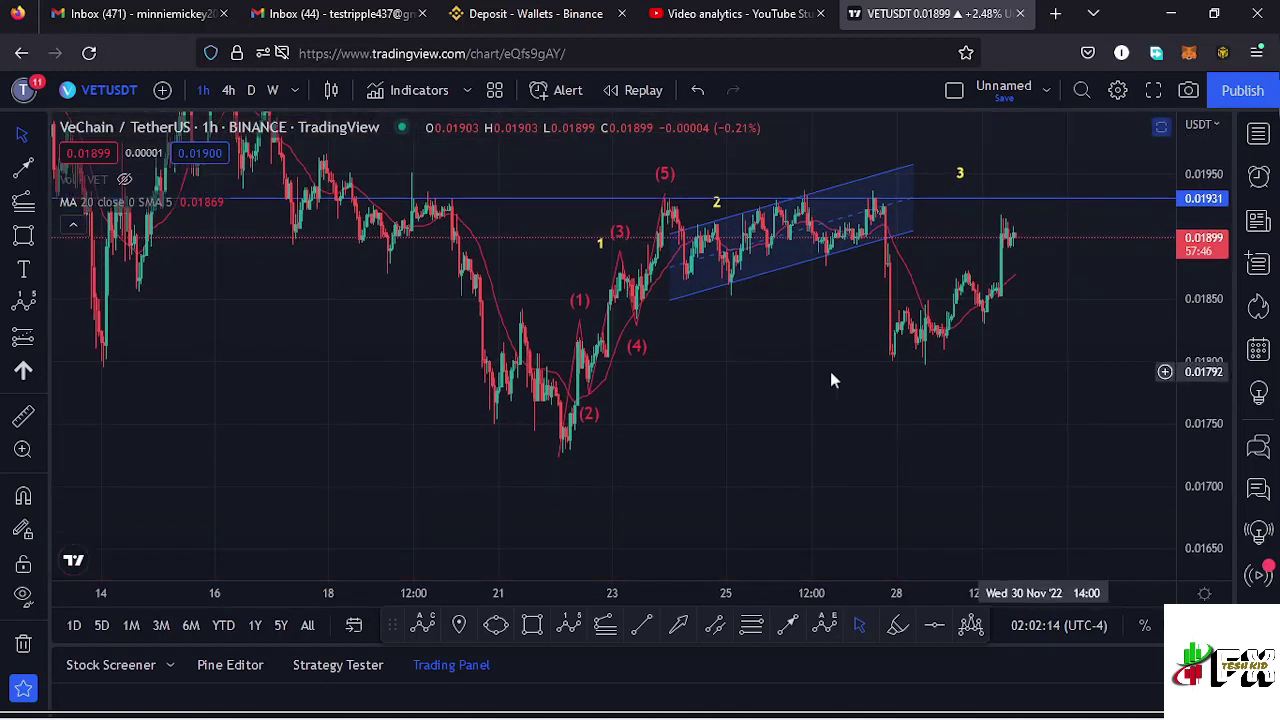
scroll(674, 387, up, 2)
drag(655, 367, 663, 480)
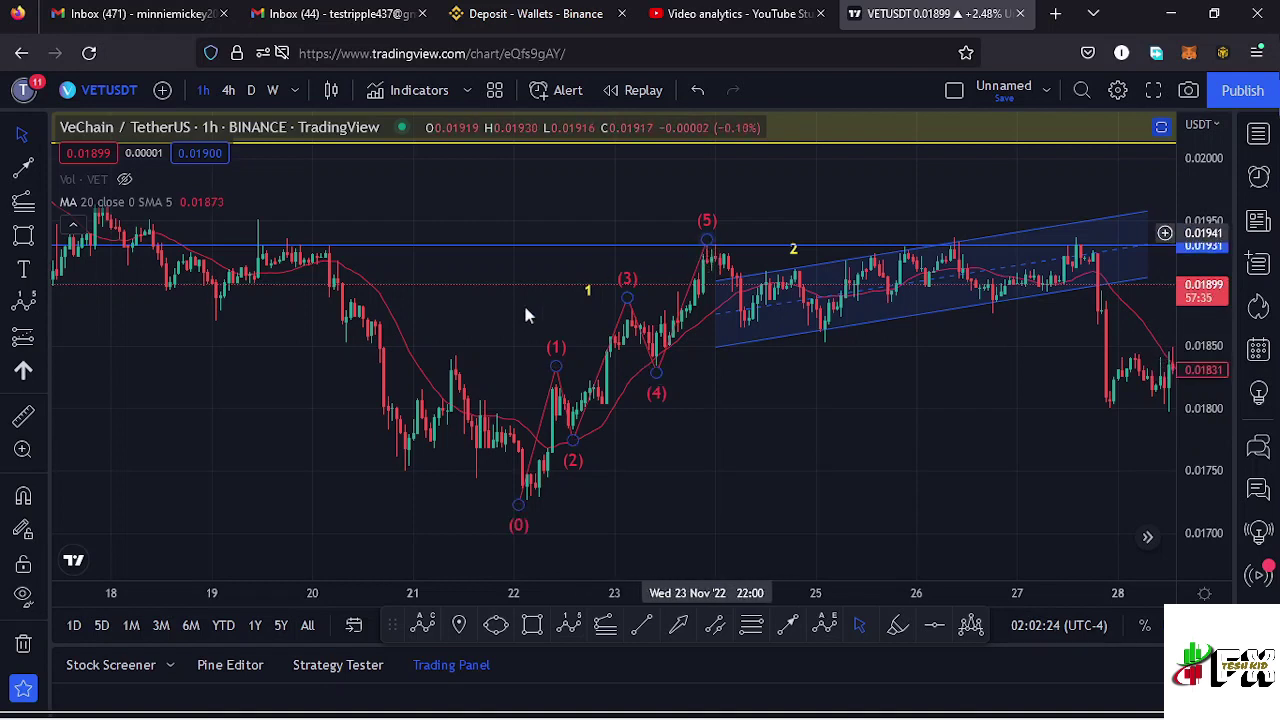
Shift the yellow 1 label slightly left, keeping the blue horizontal line at 0.01931.
click(588, 291)
drag(588, 291, 568, 290)
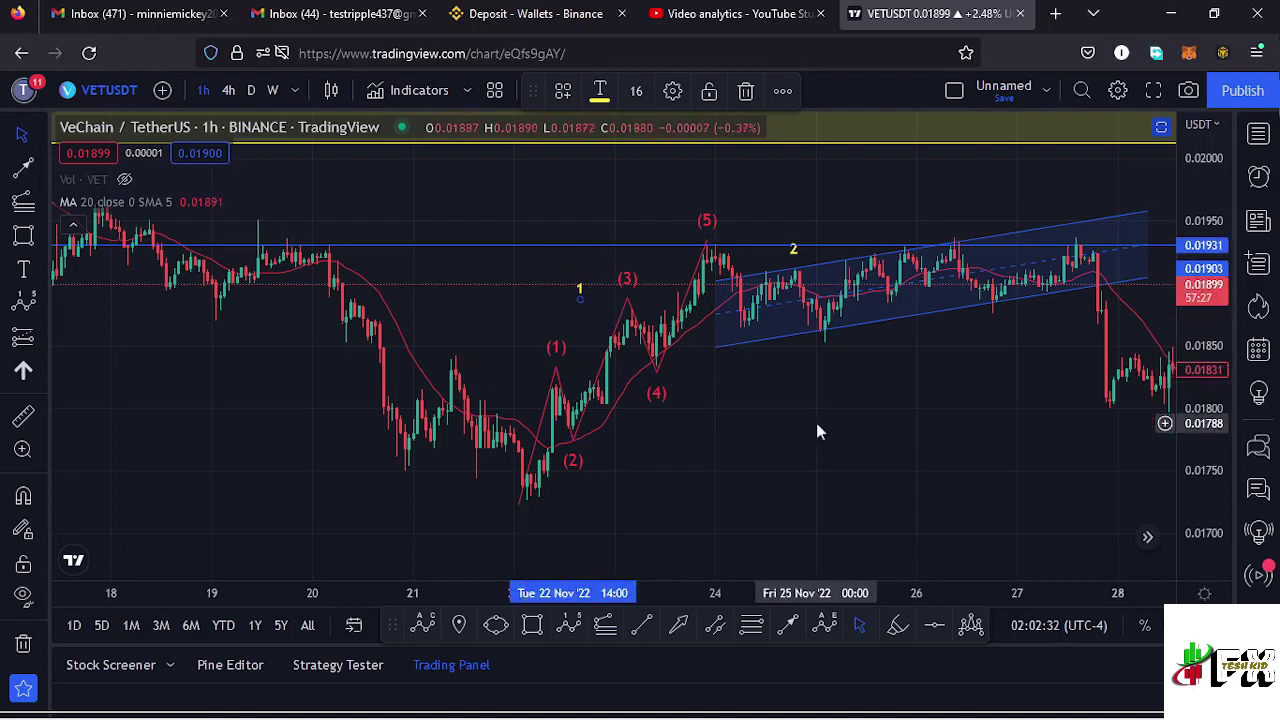
scroll(816, 423, down, 2)
drag(985, 401, 811, 400)
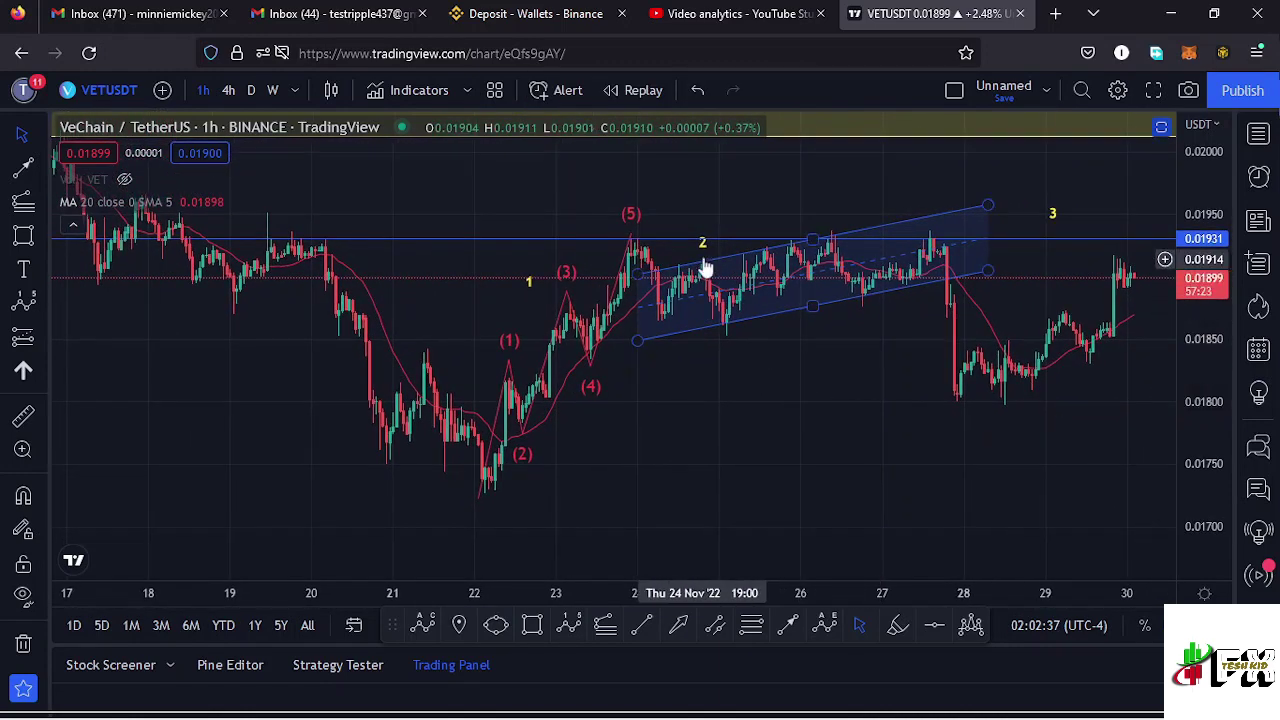
drag(706, 239, 712, 246)
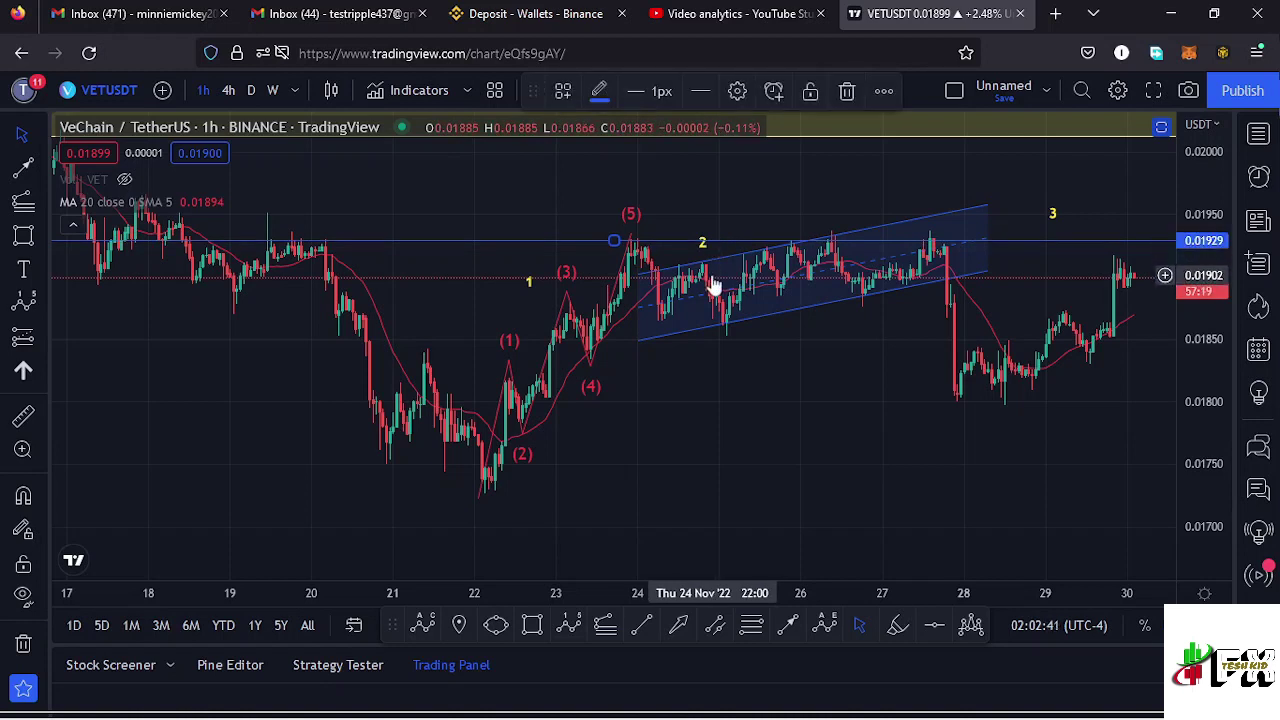
key(ctrl+z)
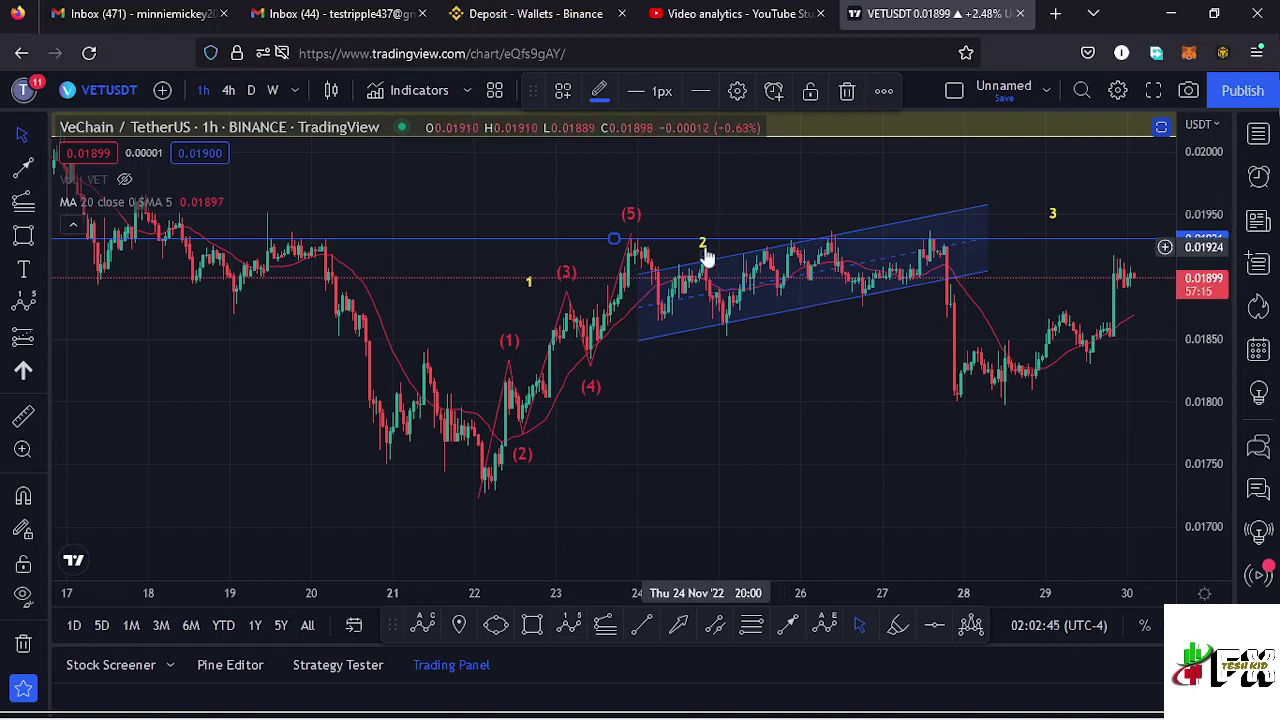
drag(704, 239, 708, 245)
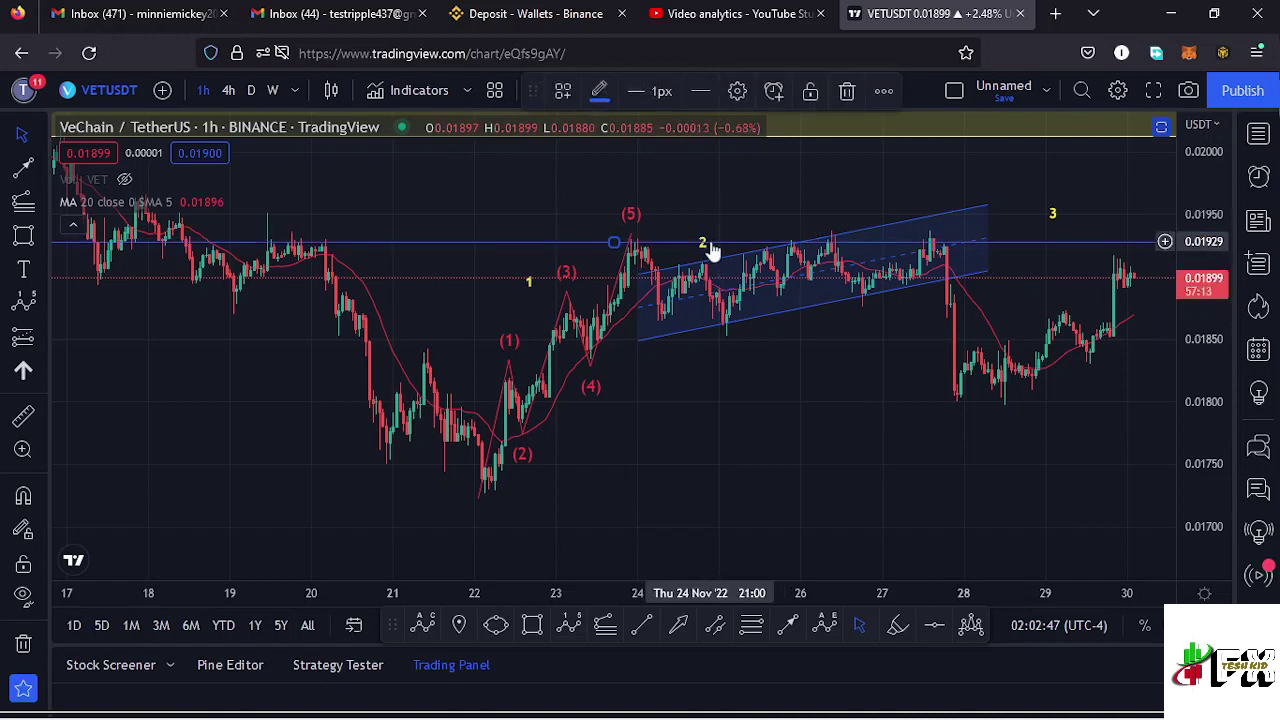
key(ctrl+z)
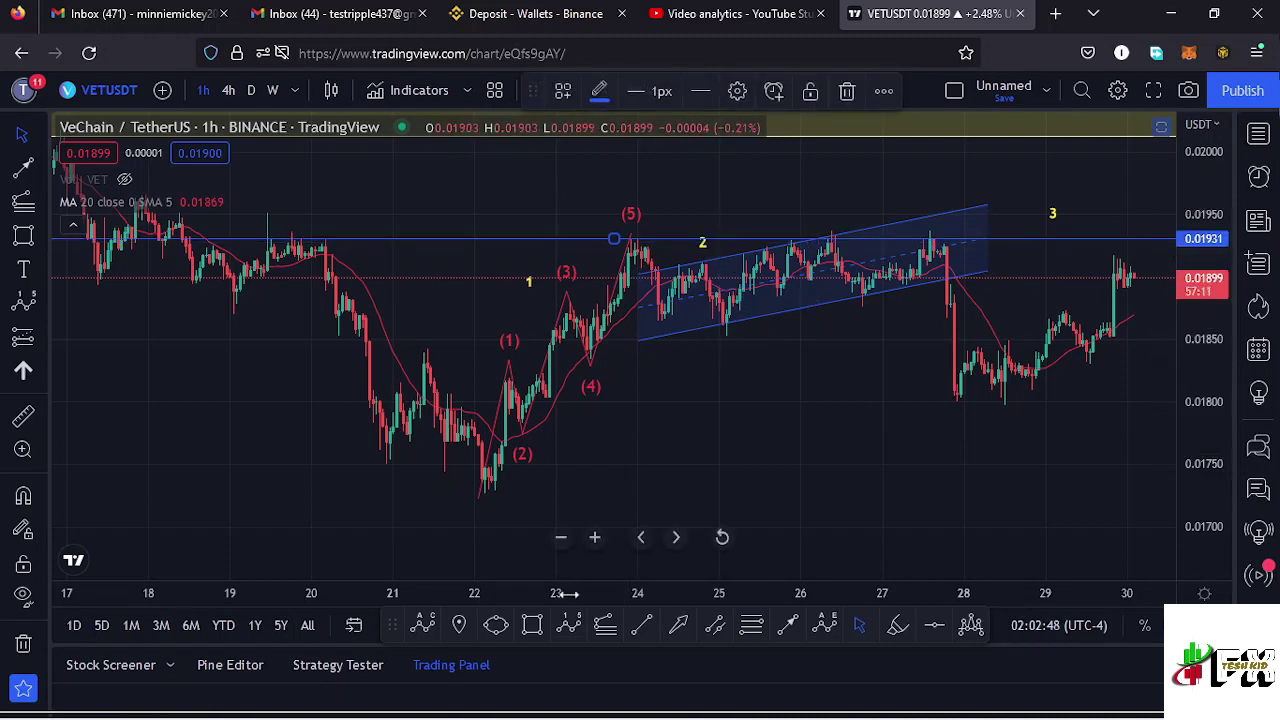
Draw an ABC correction from the (5) high through the (A) low, (B) high and (C) low.
click(634, 240)
click(724, 334)
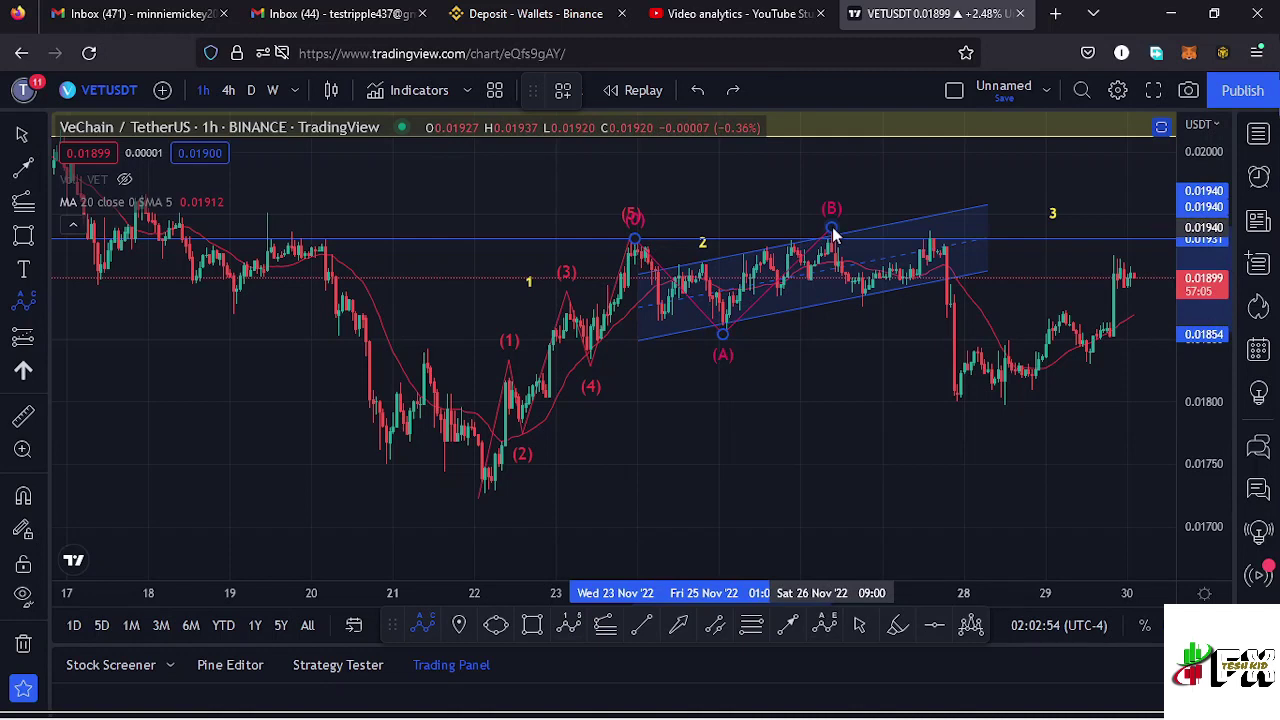
click(832, 229)
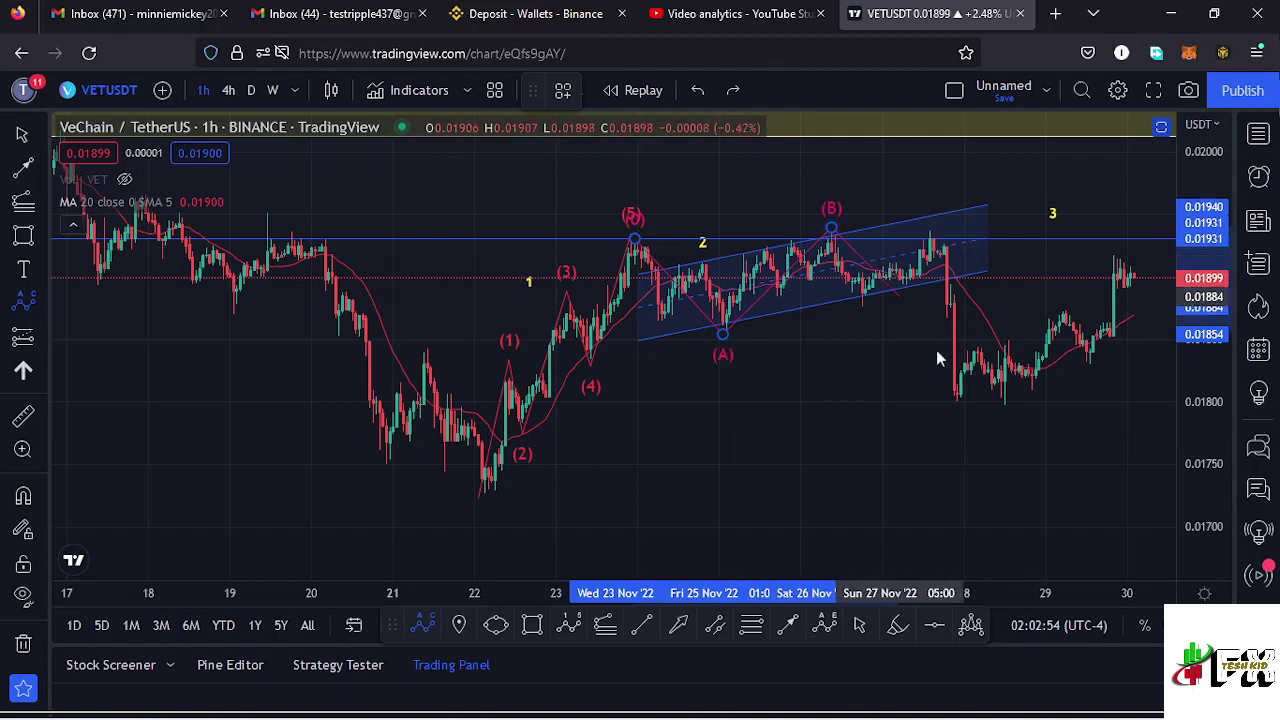
click(954, 401)
drag(885, 384, 860, 396)
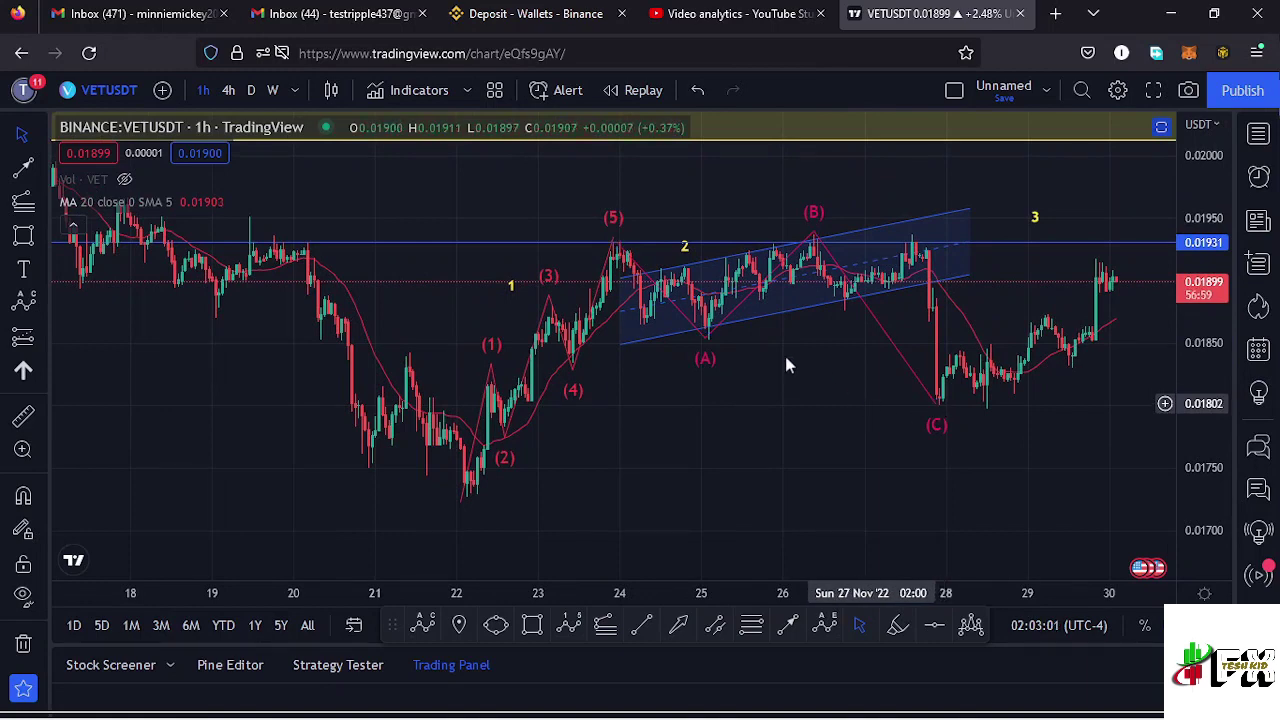
Move the yellow 2 label right so it sits below the channel.
drag(687, 256, 849, 306)
drag(856, 364, 810, 366)
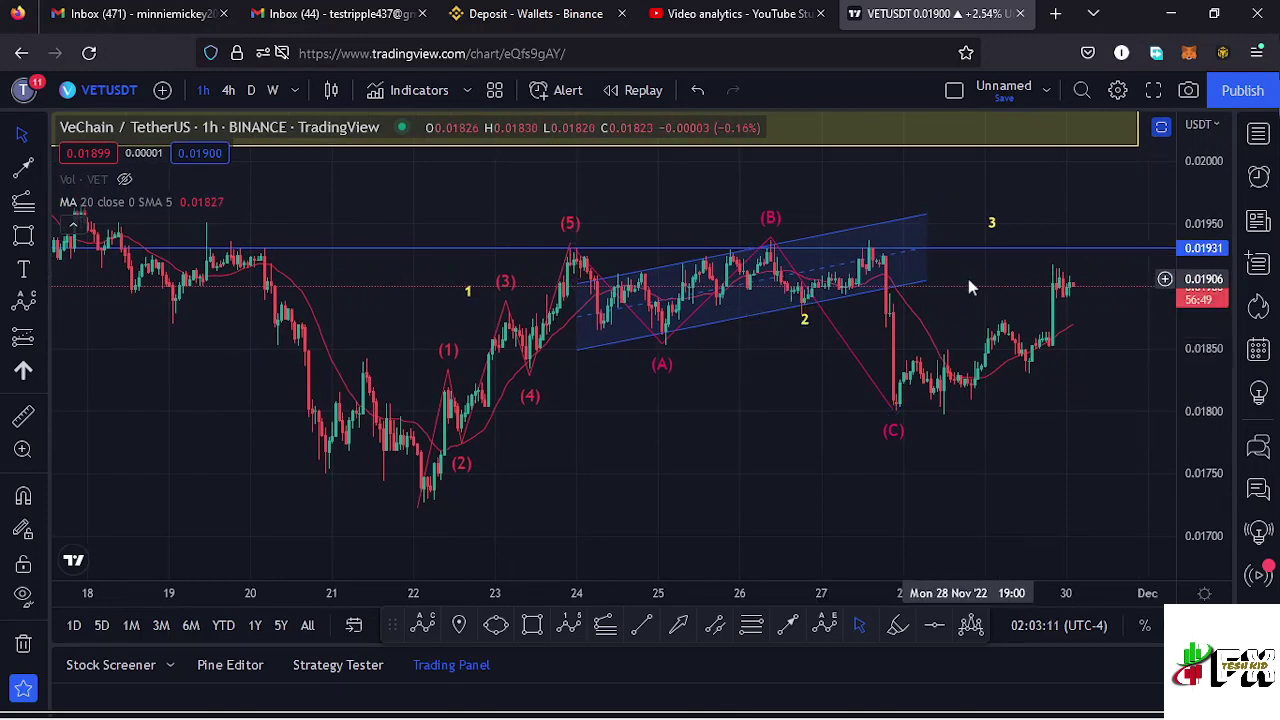
scroll(949, 280, right, 2)
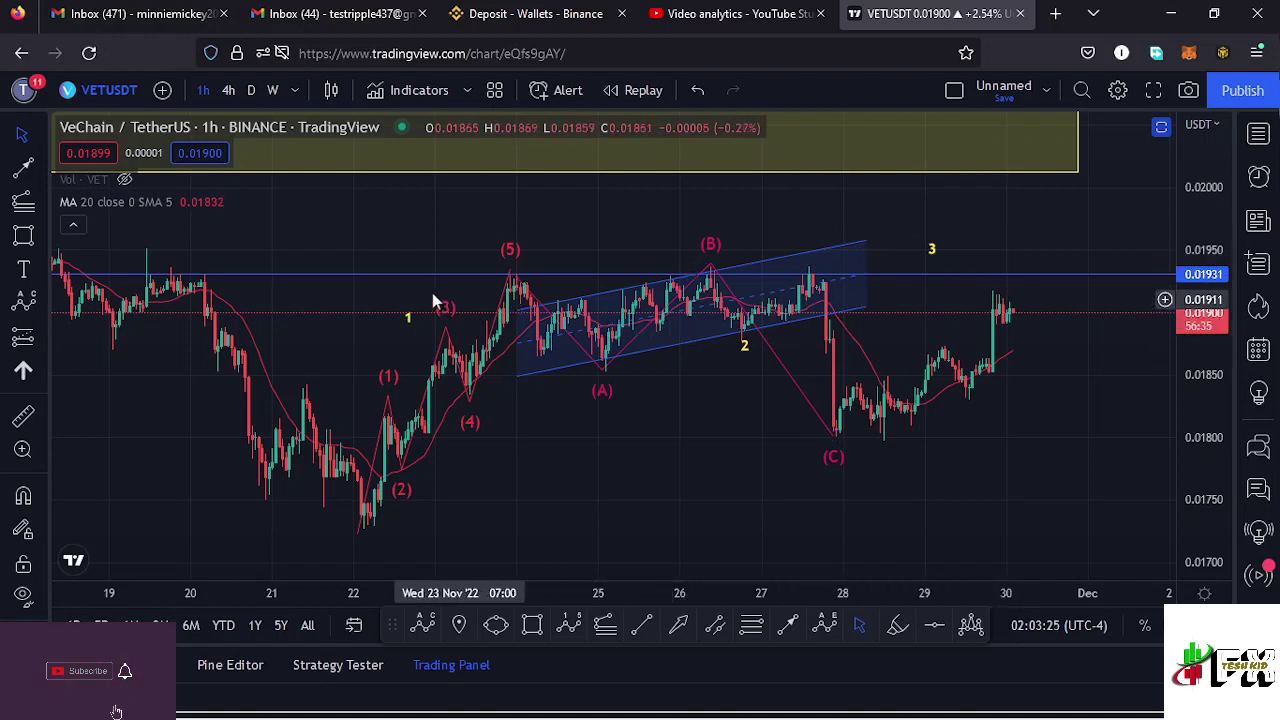
Draw a yellow five-wave impulse projection starting at the (C) low.
click(932, 250)
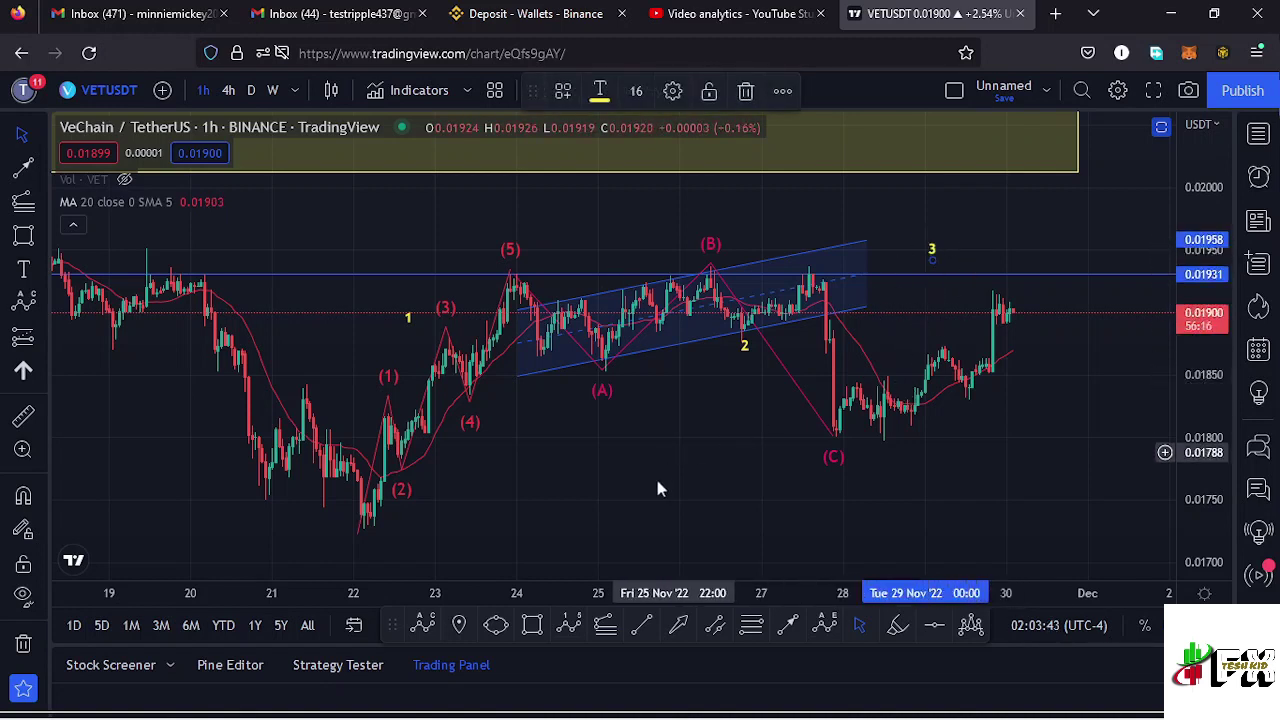
click(572, 630)
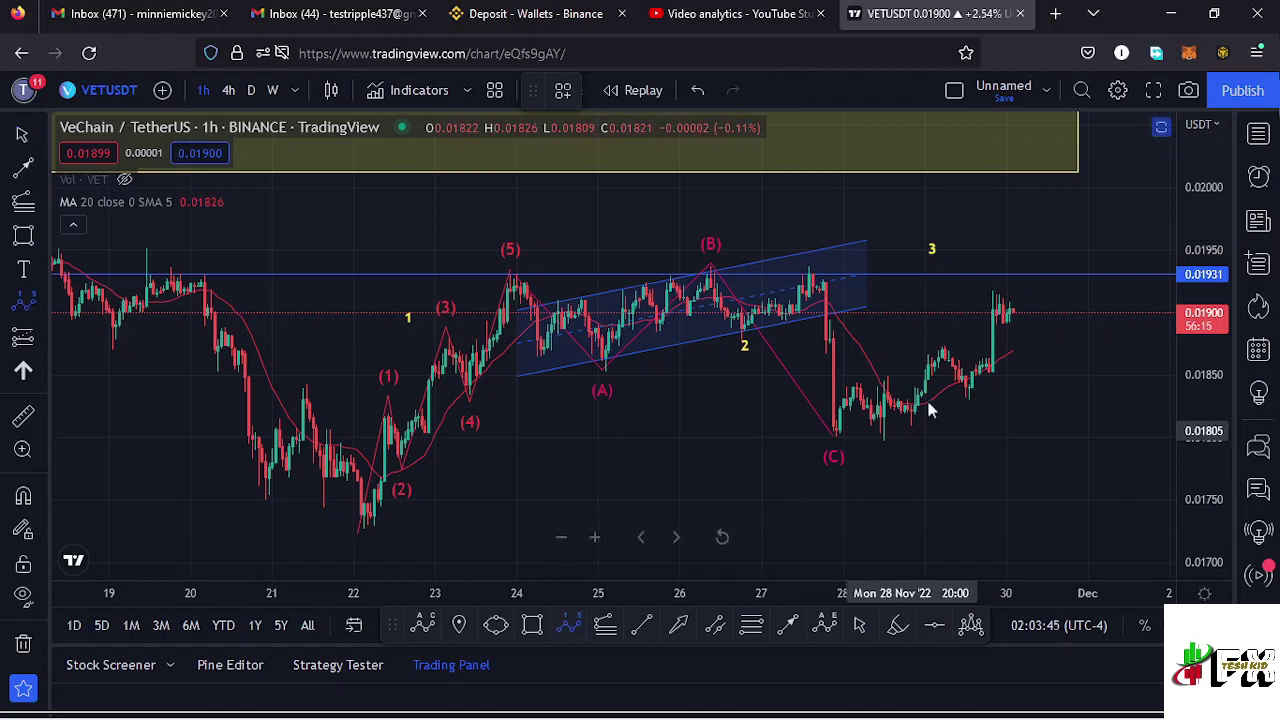
click(830, 433)
click(955, 278)
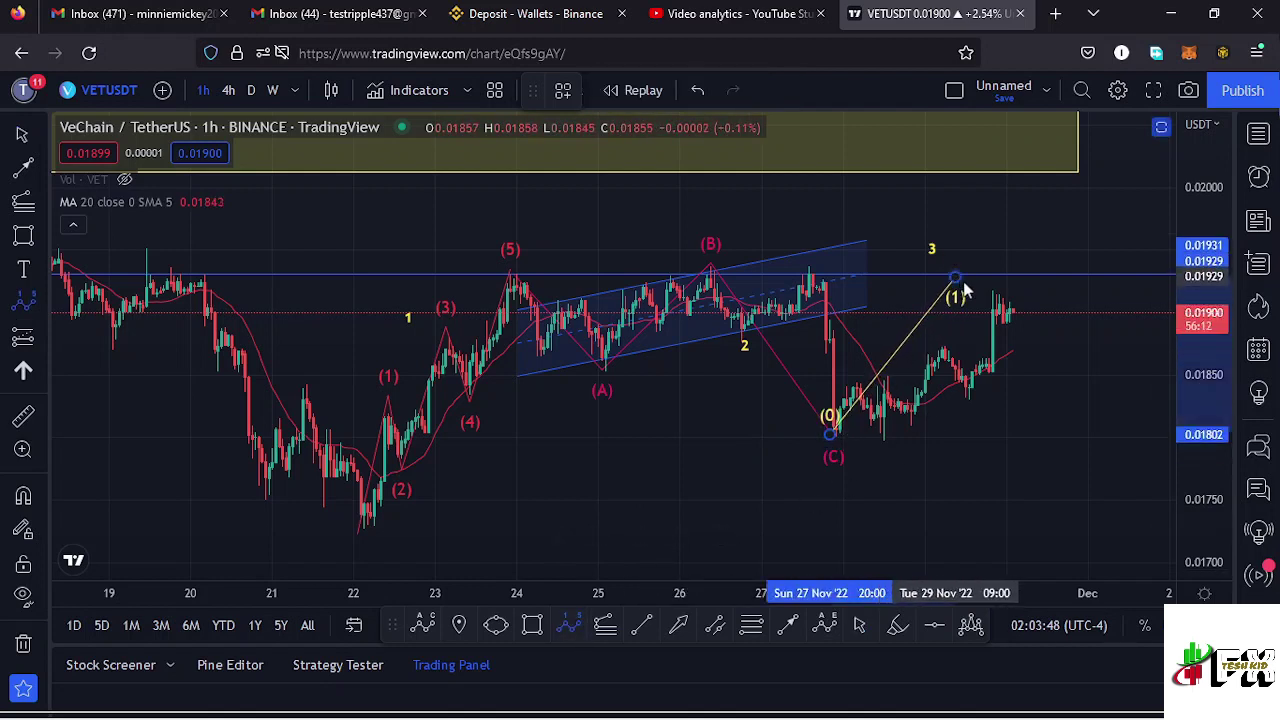
click(1010, 351)
click(1061, 243)
click(1094, 289)
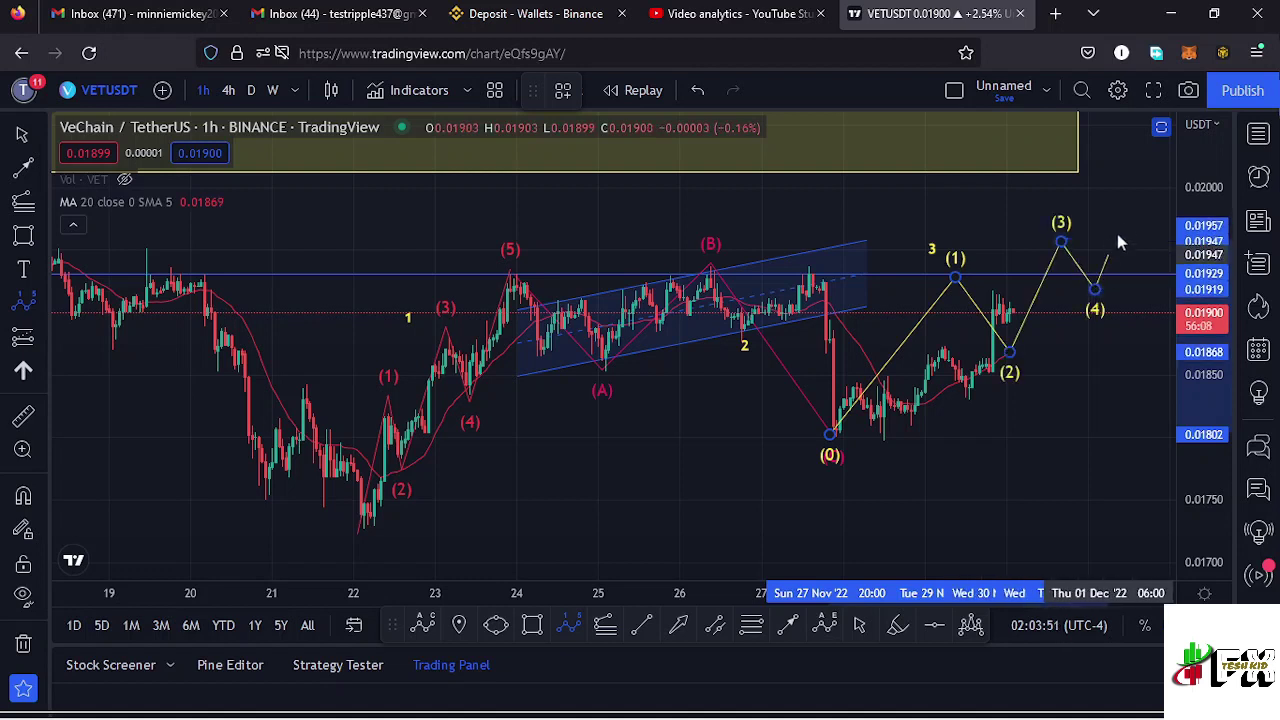
click(1126, 208)
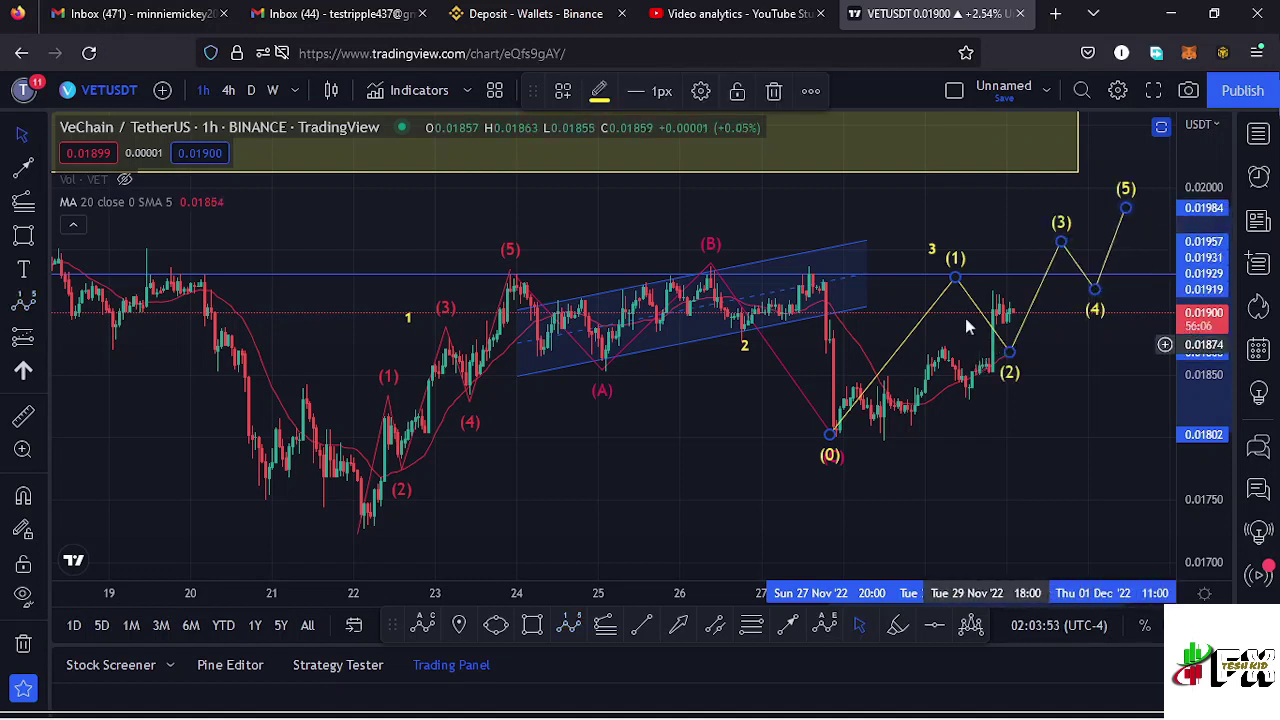
Add a yellow '3' text label above wave (1).
click(934, 250)
click(931, 237)
text(3)
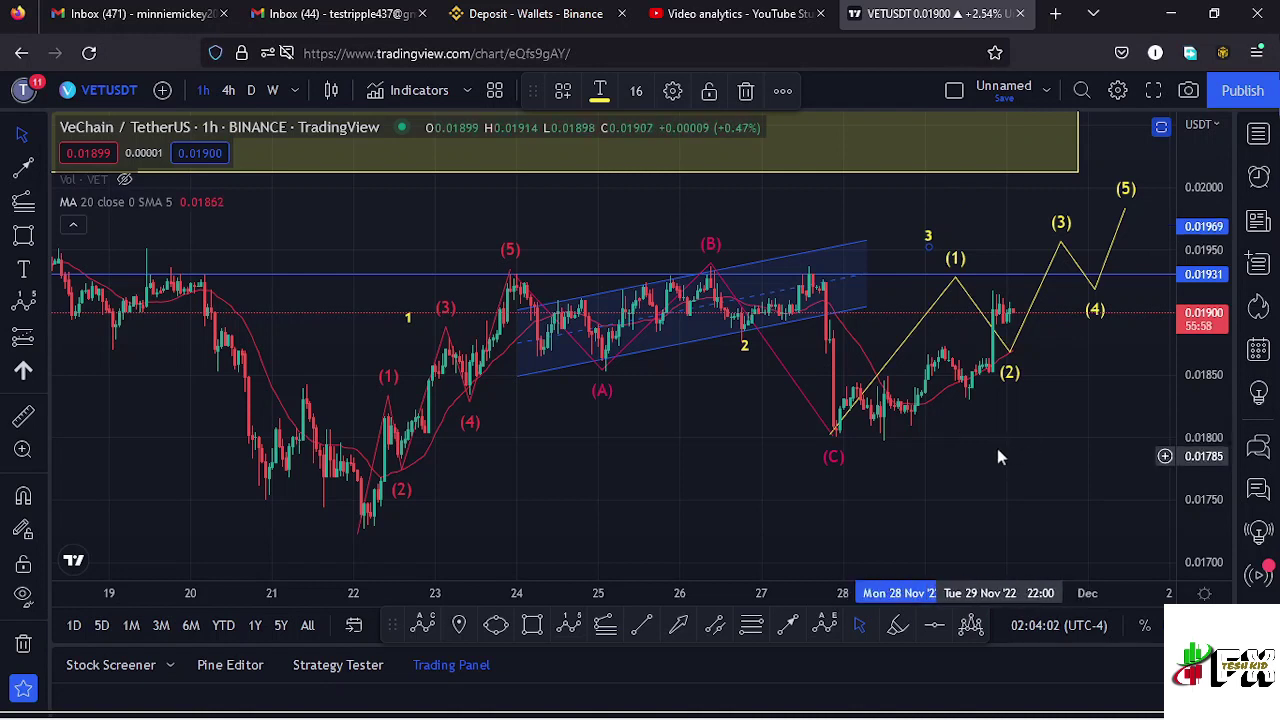
scroll(997, 457, down, 1)
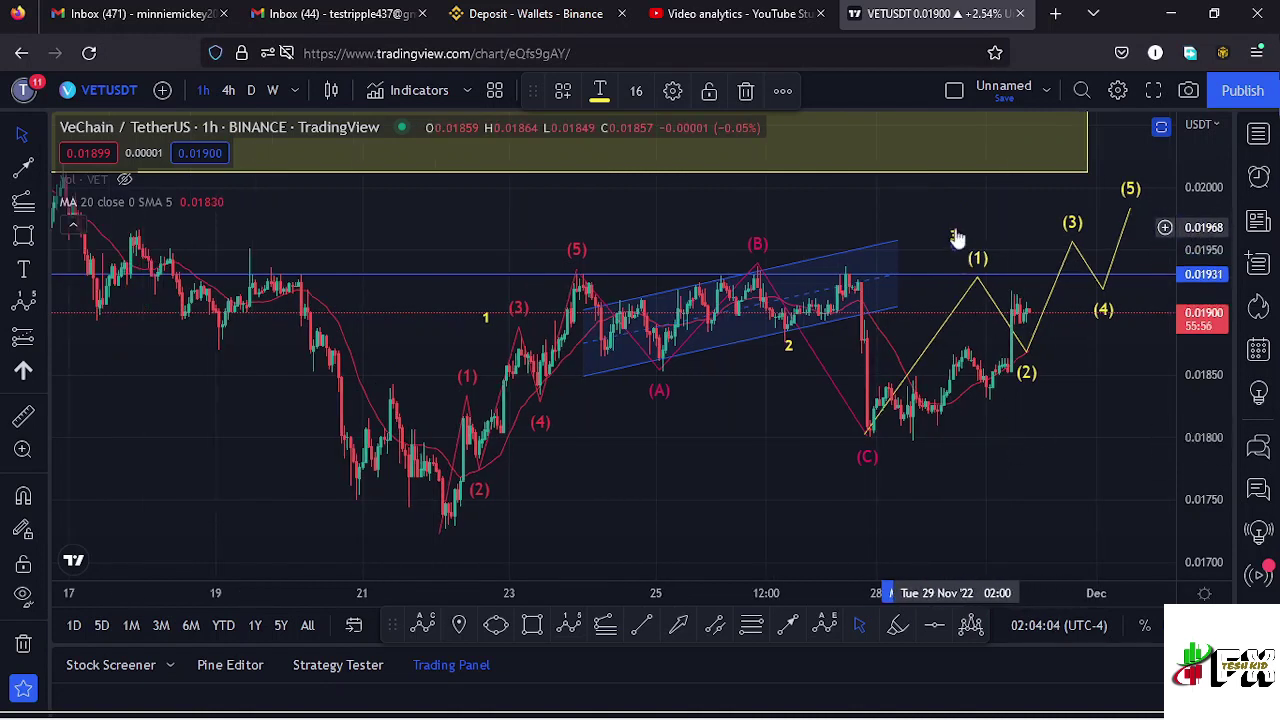
click(604, 625)
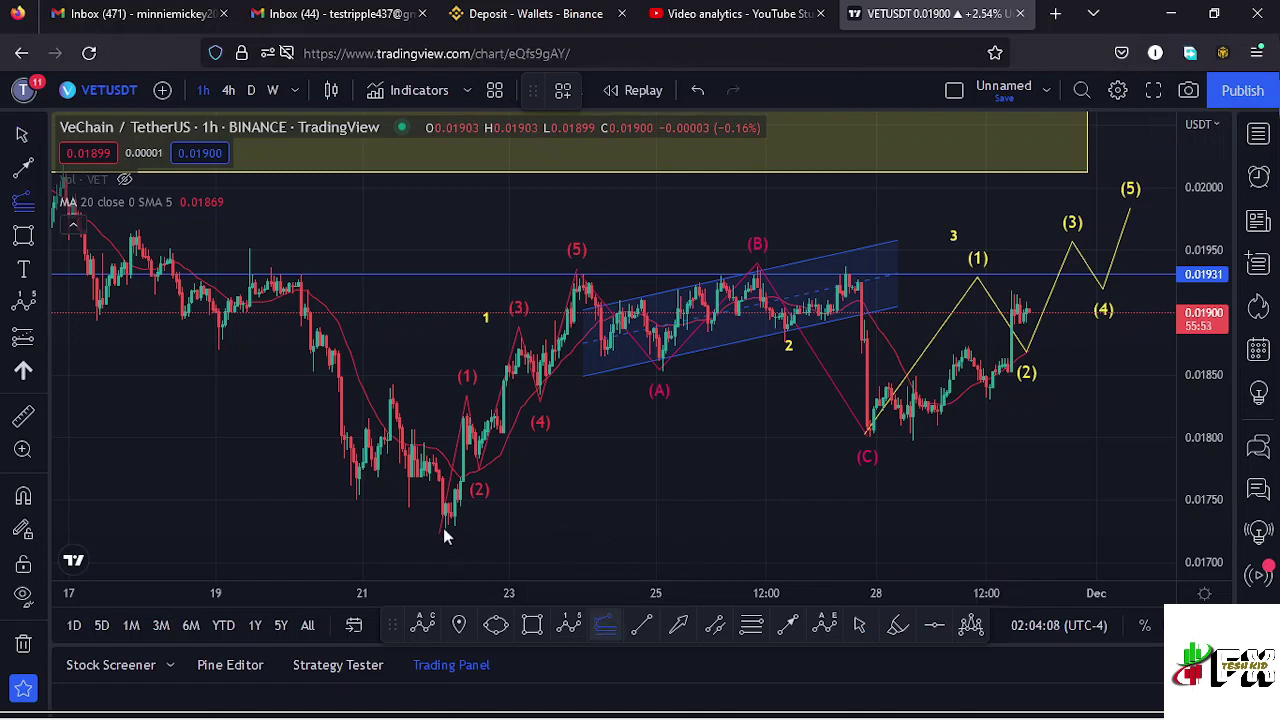
click(585, 284)
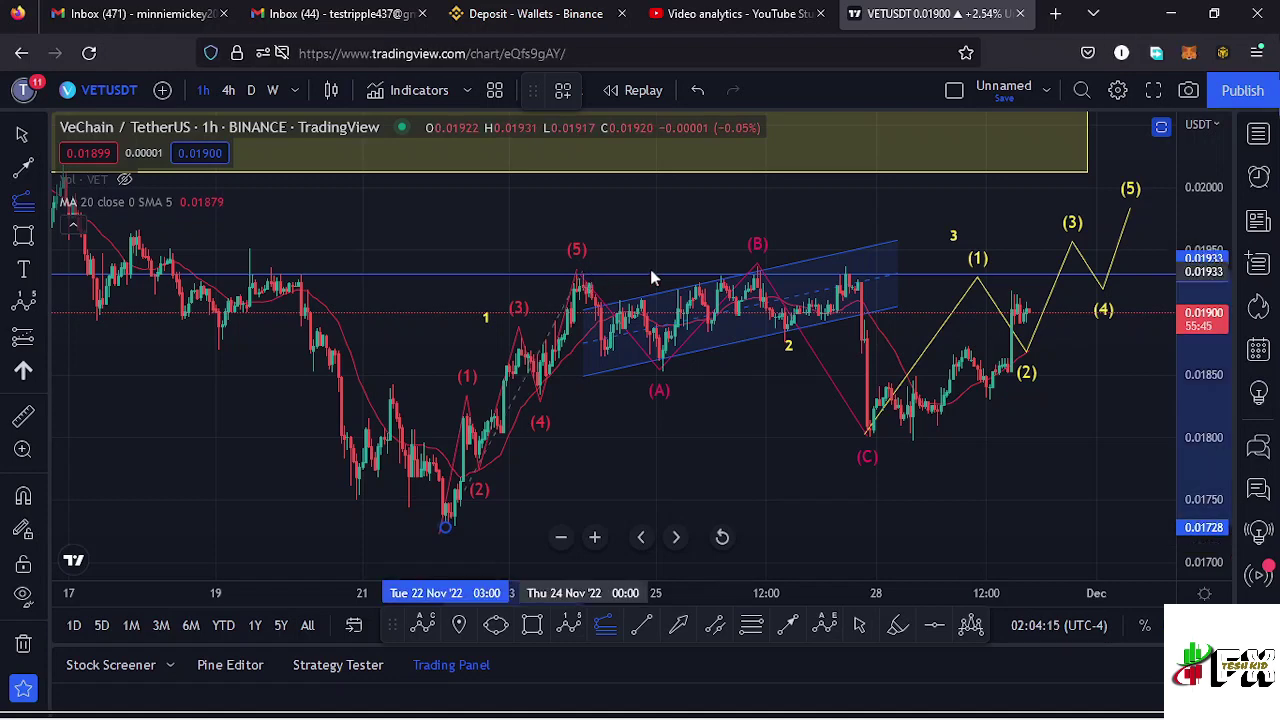
click(1035, 441)
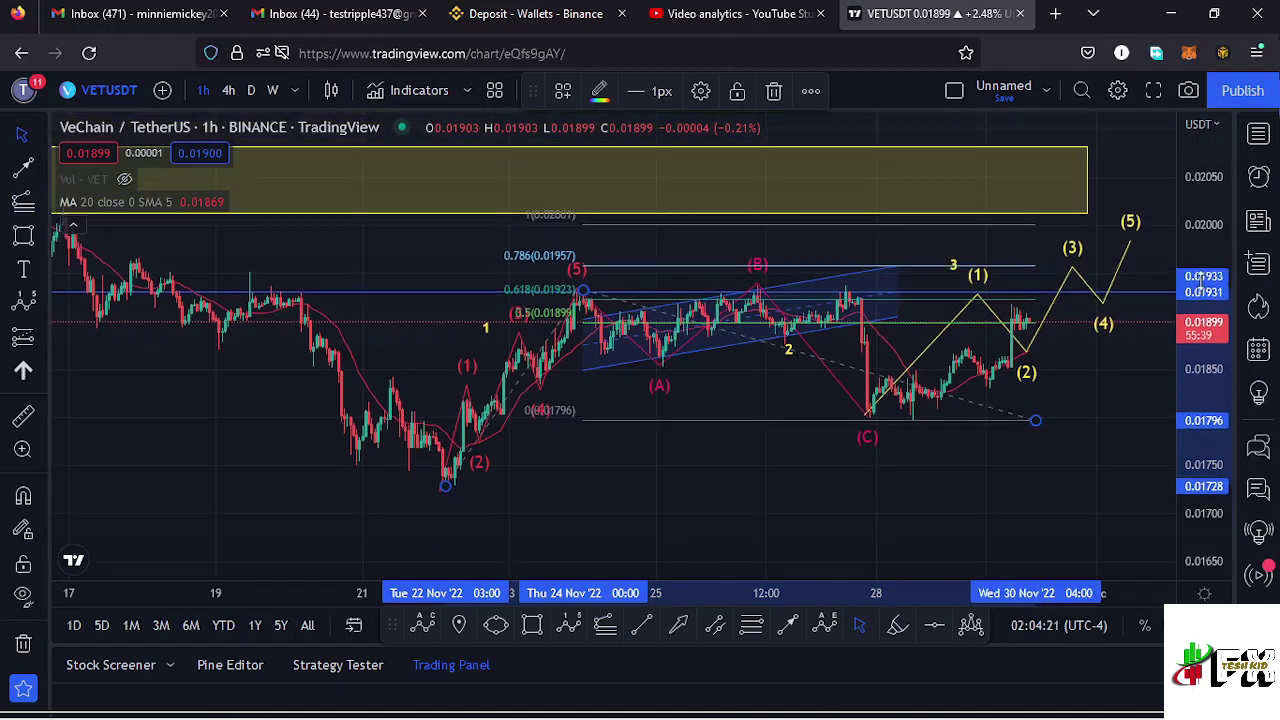
click(1124, 198)
scroll(1058, 305, up, 3)
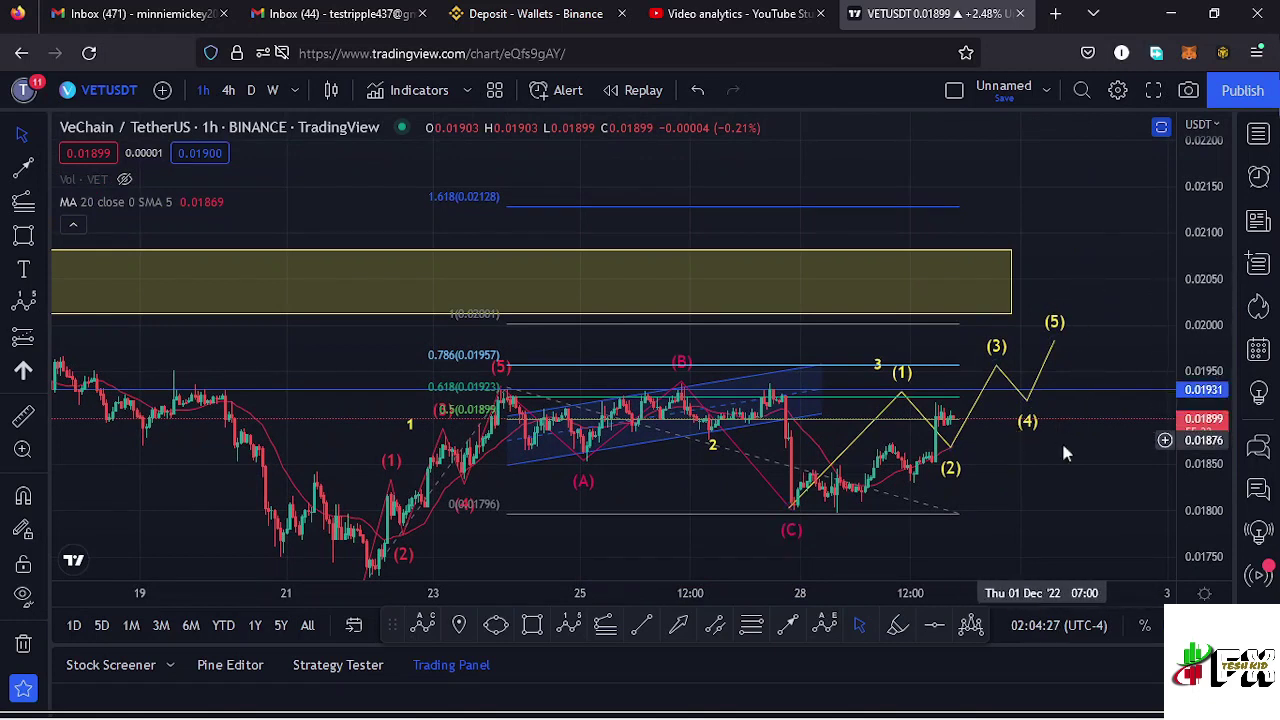
click(958, 514)
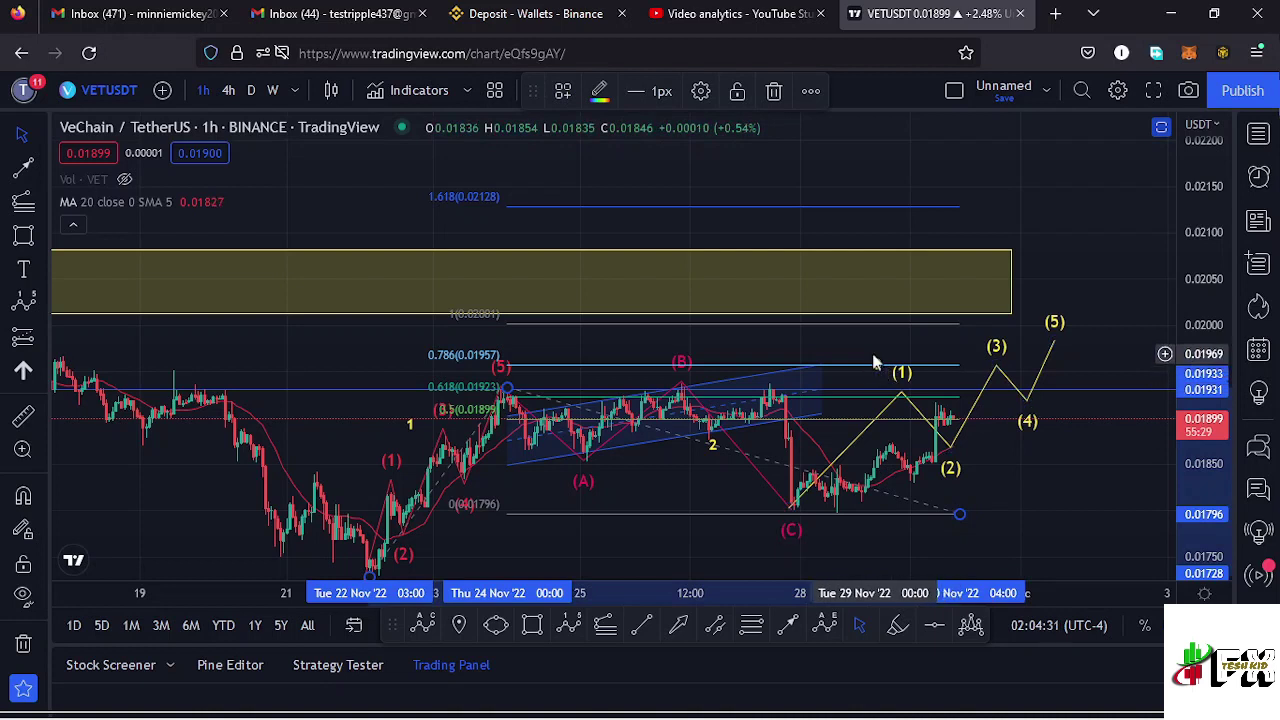
key(Delete)
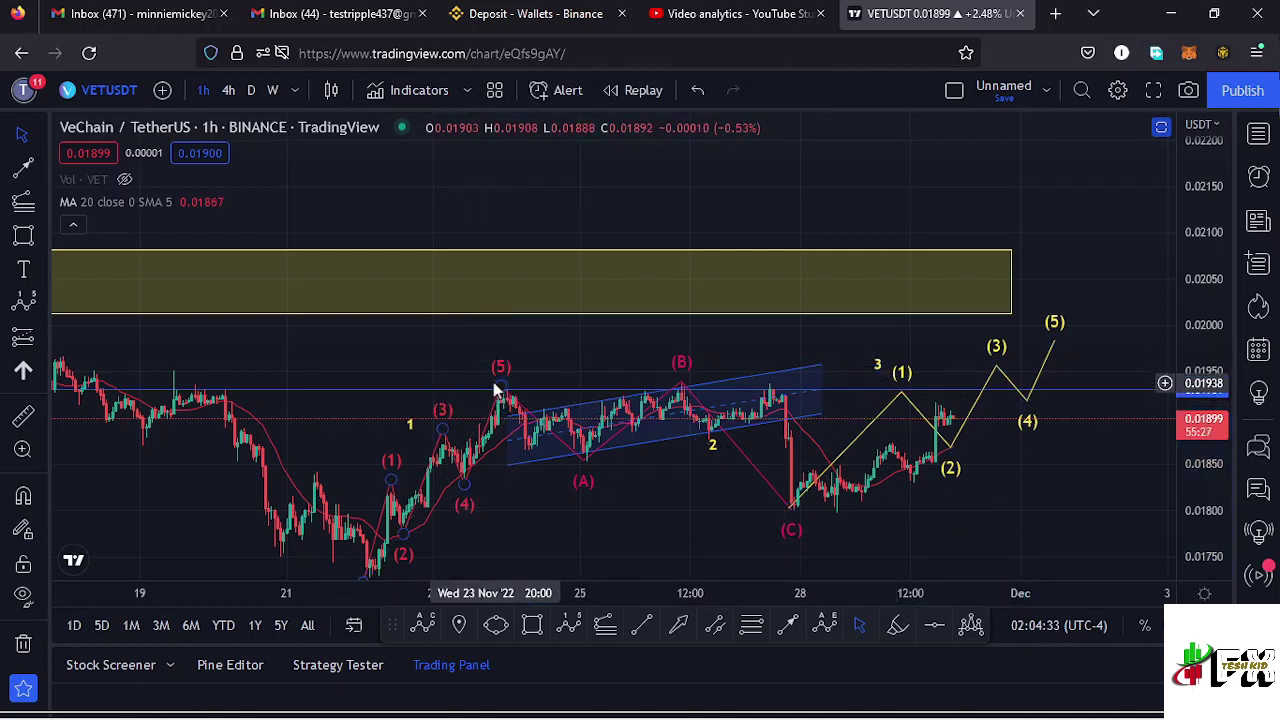
click(556, 452)
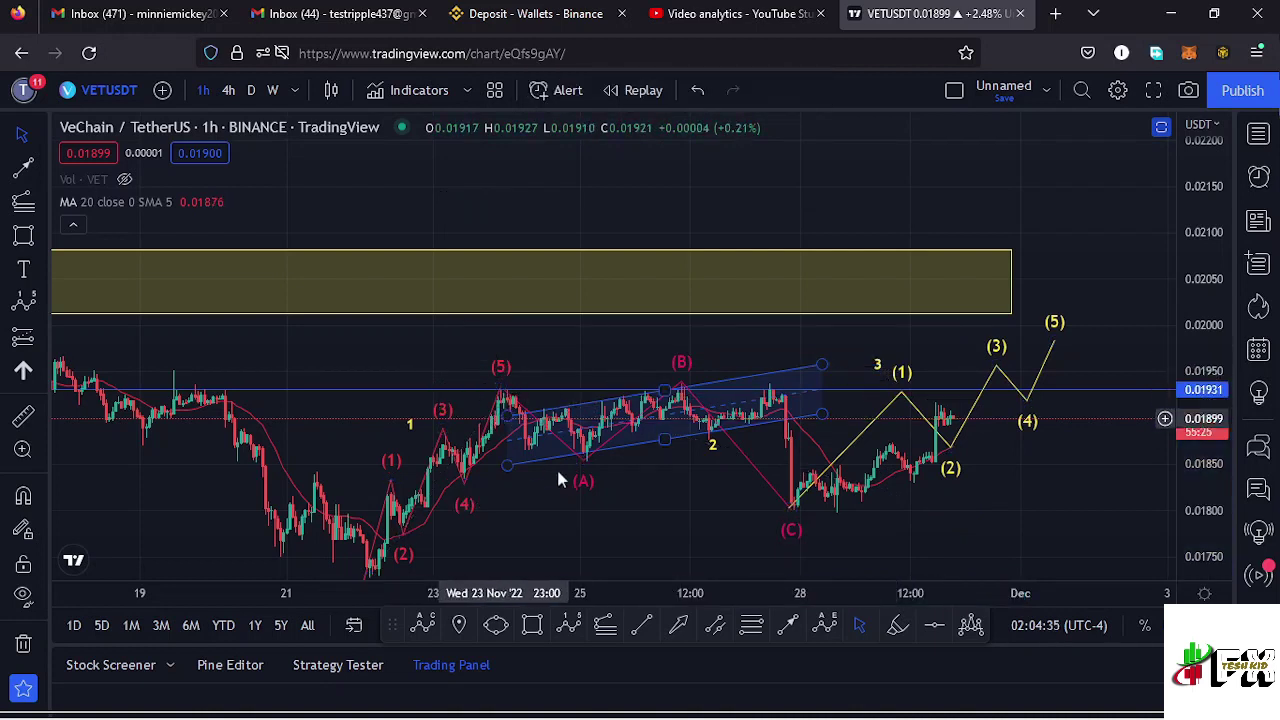
click(711, 509)
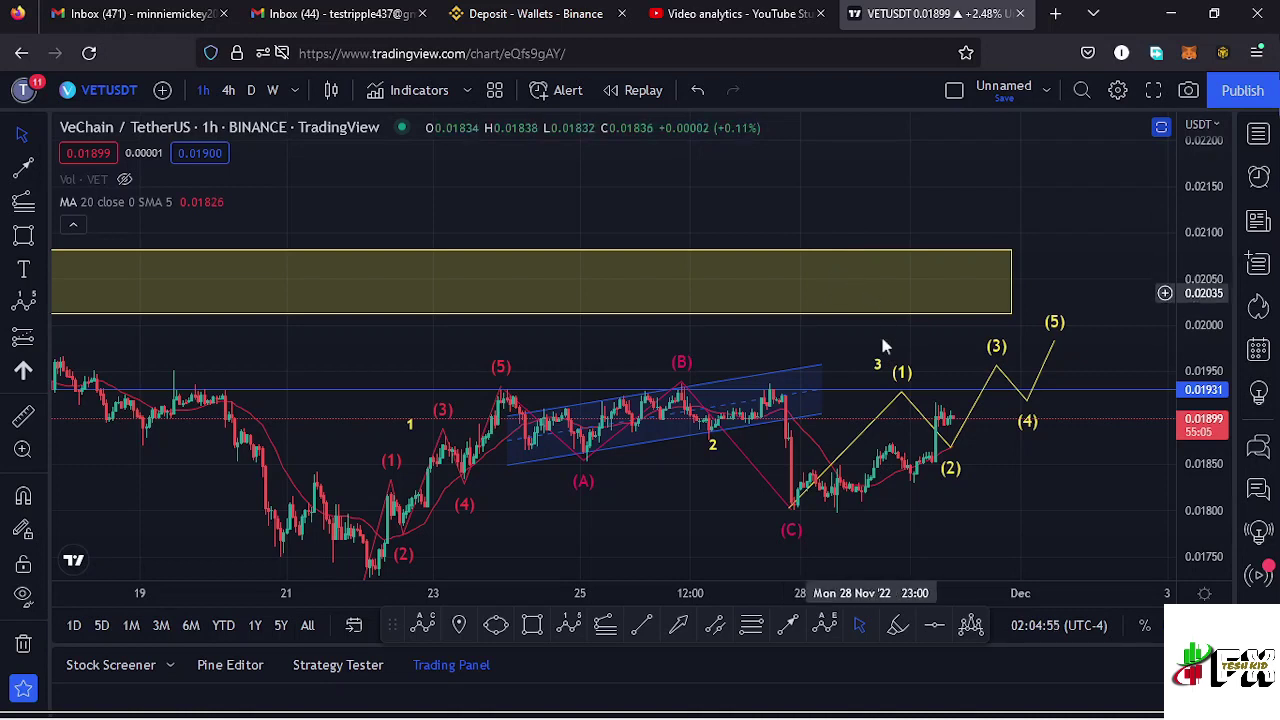
Raise the yellow 3 label to just under the yellow target rectangle and recentre the chart.
click(879, 365)
drag(879, 365, 877, 322)
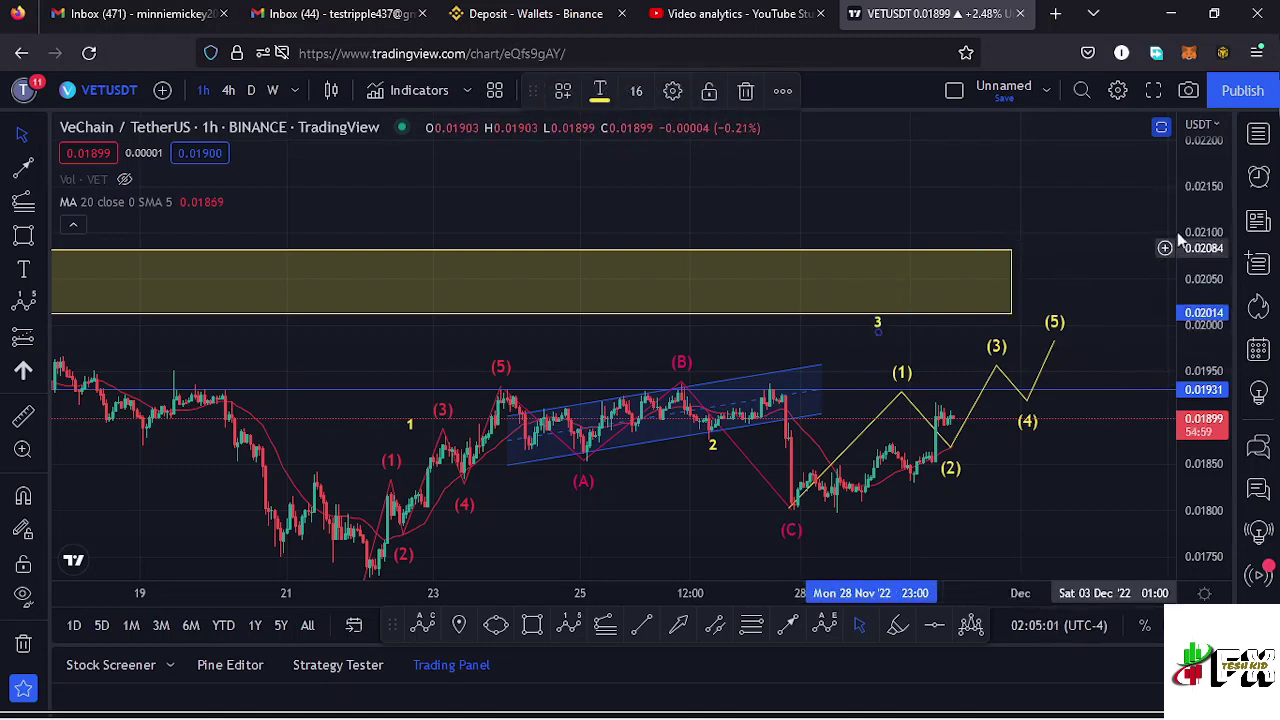
drag(848, 353, 863, 327)
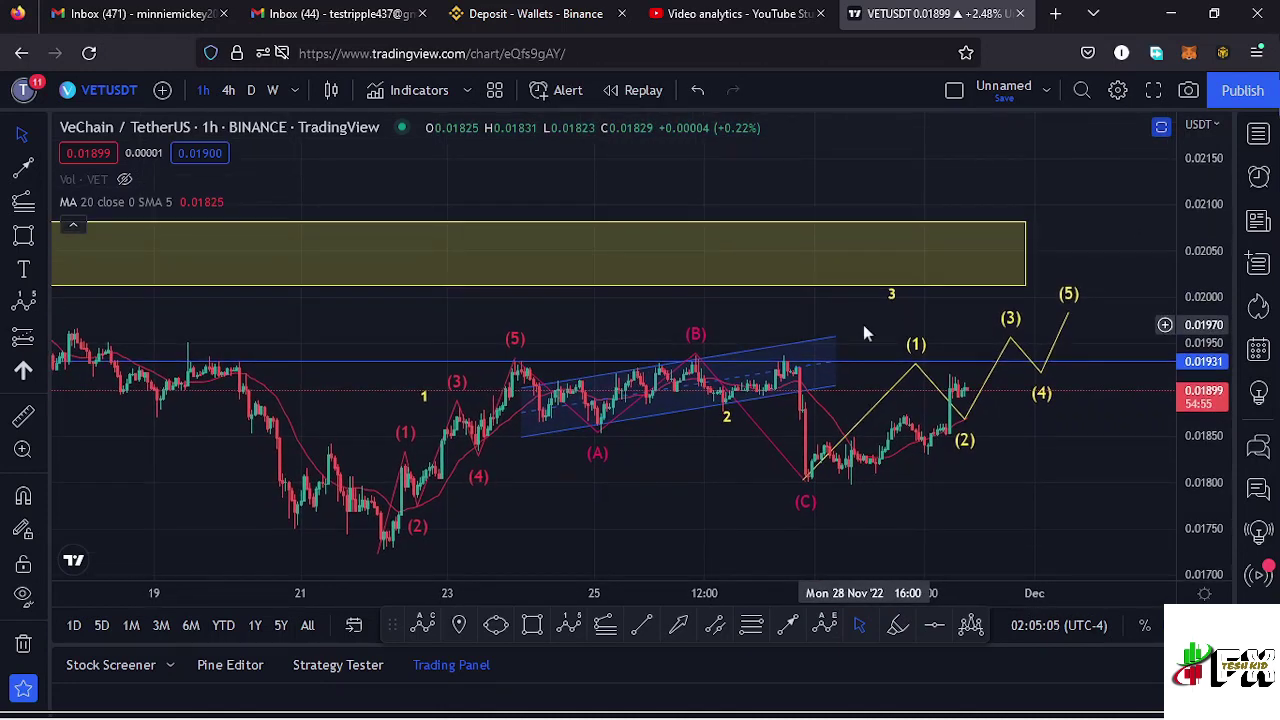
drag(1028, 477, 1065, 397)
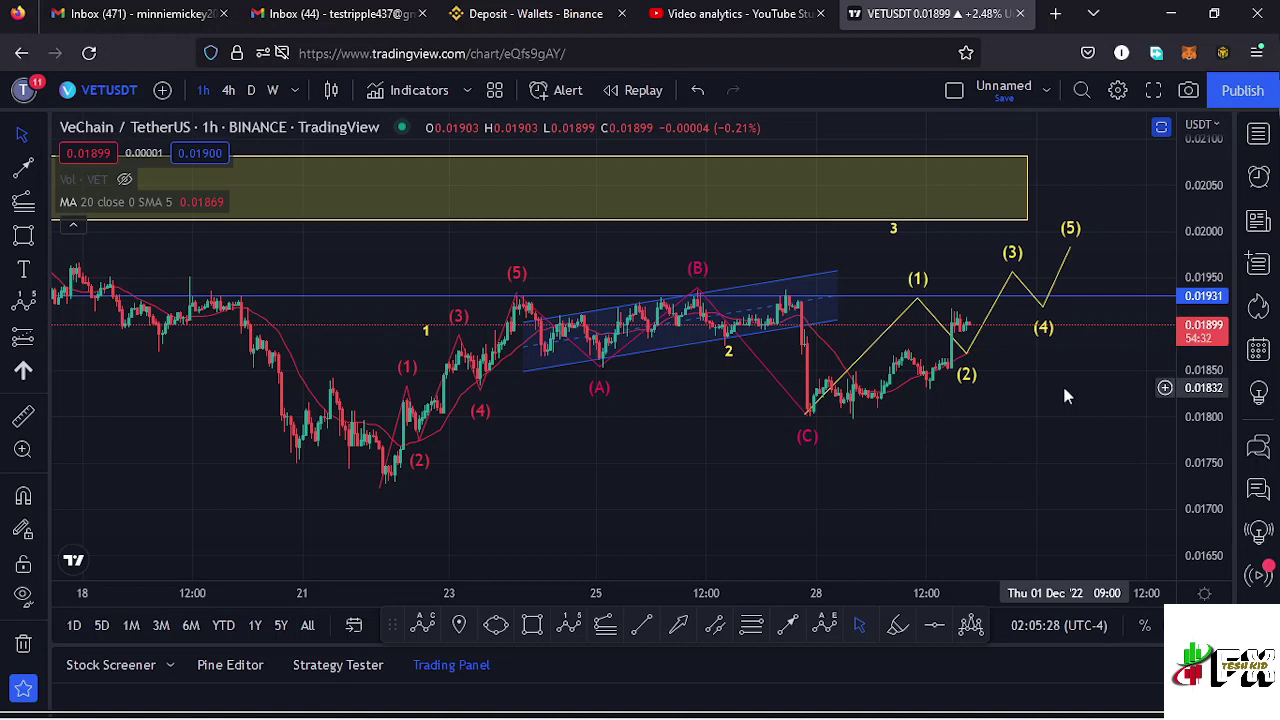
Restore the RSI and MACD panes and briefly view the RSI pane at full size.
click(1161, 128)
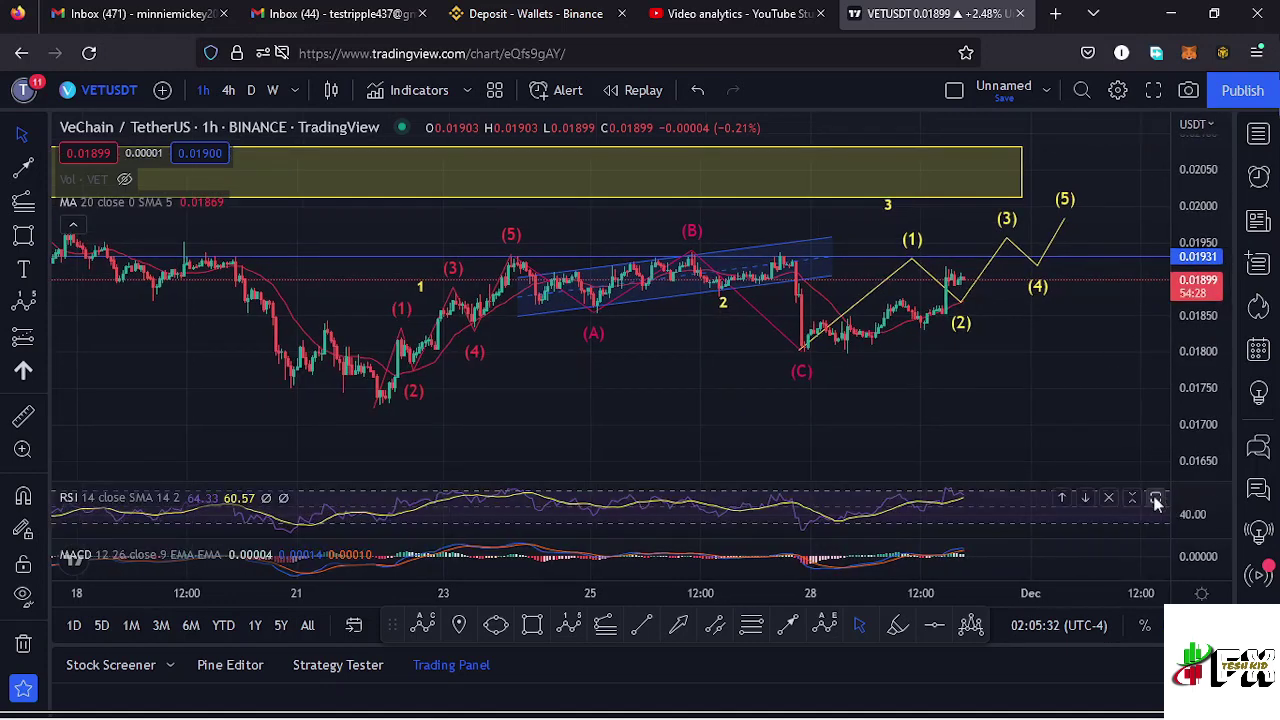
click(1158, 494)
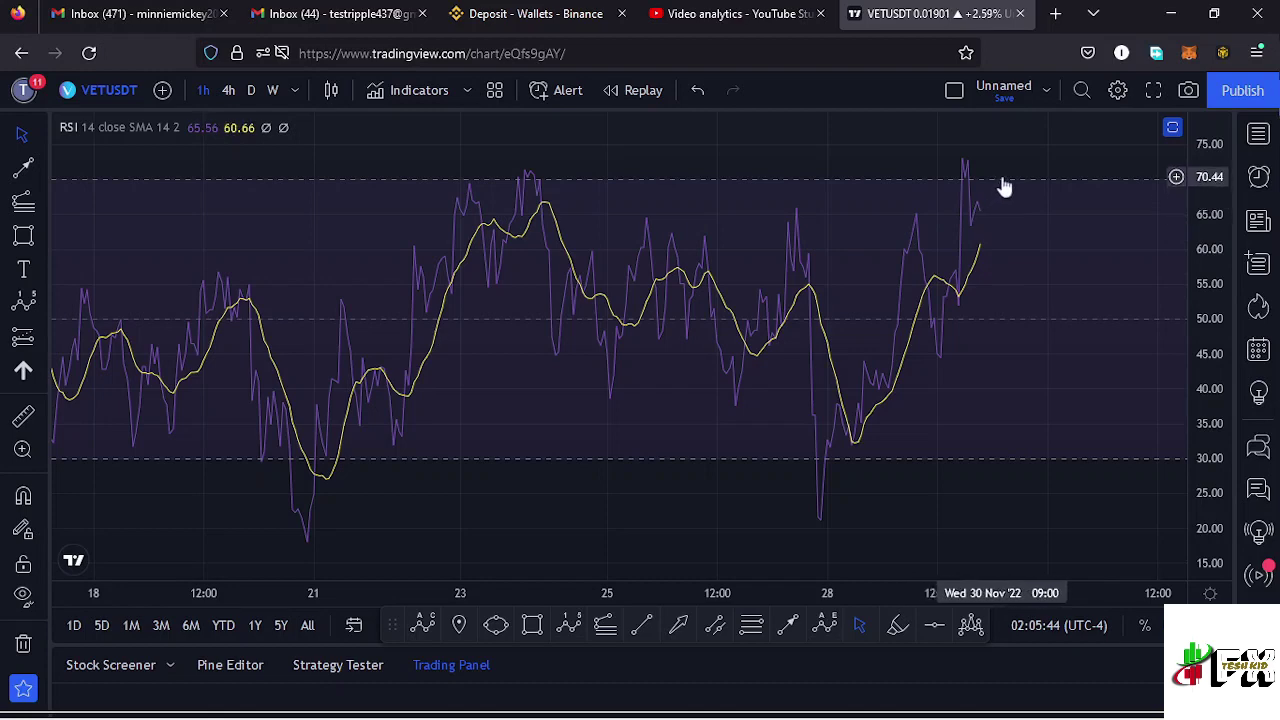
click(1172, 128)
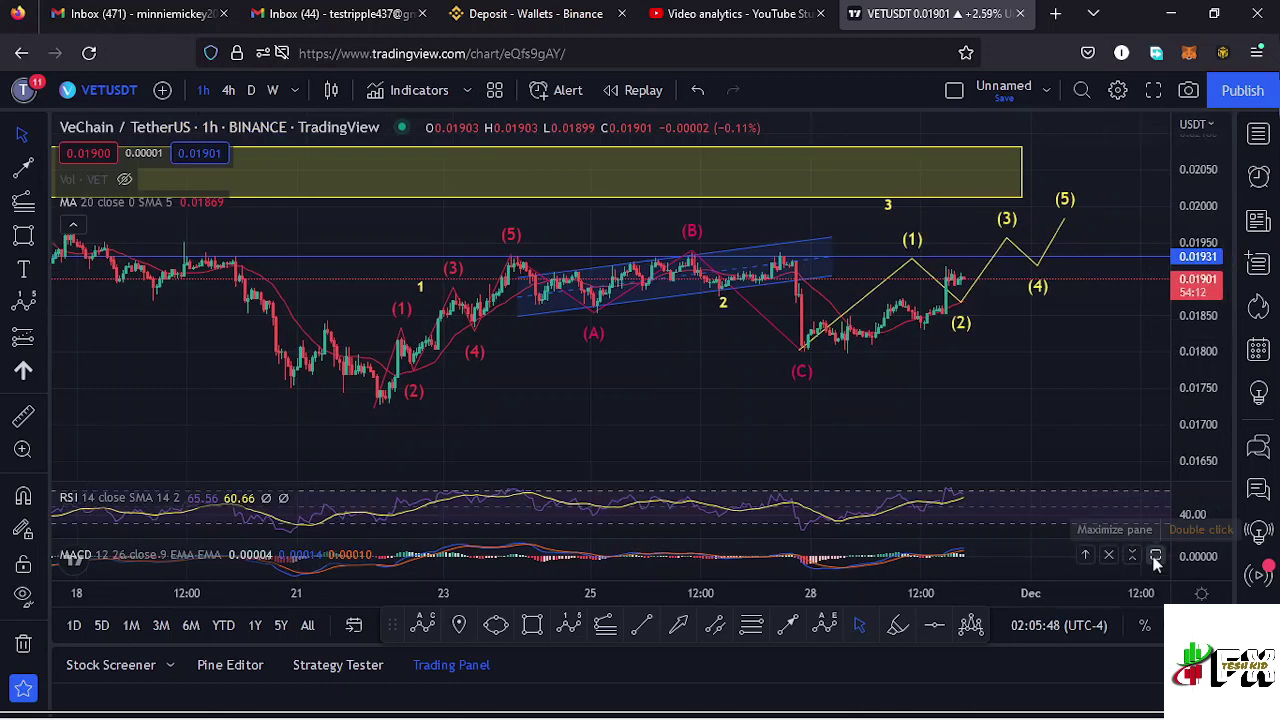
Inspect the latest MACD bars in a maximized MACD pane, then return it to normal size.
click(1155, 557)
scroll(937, 458, up, 5)
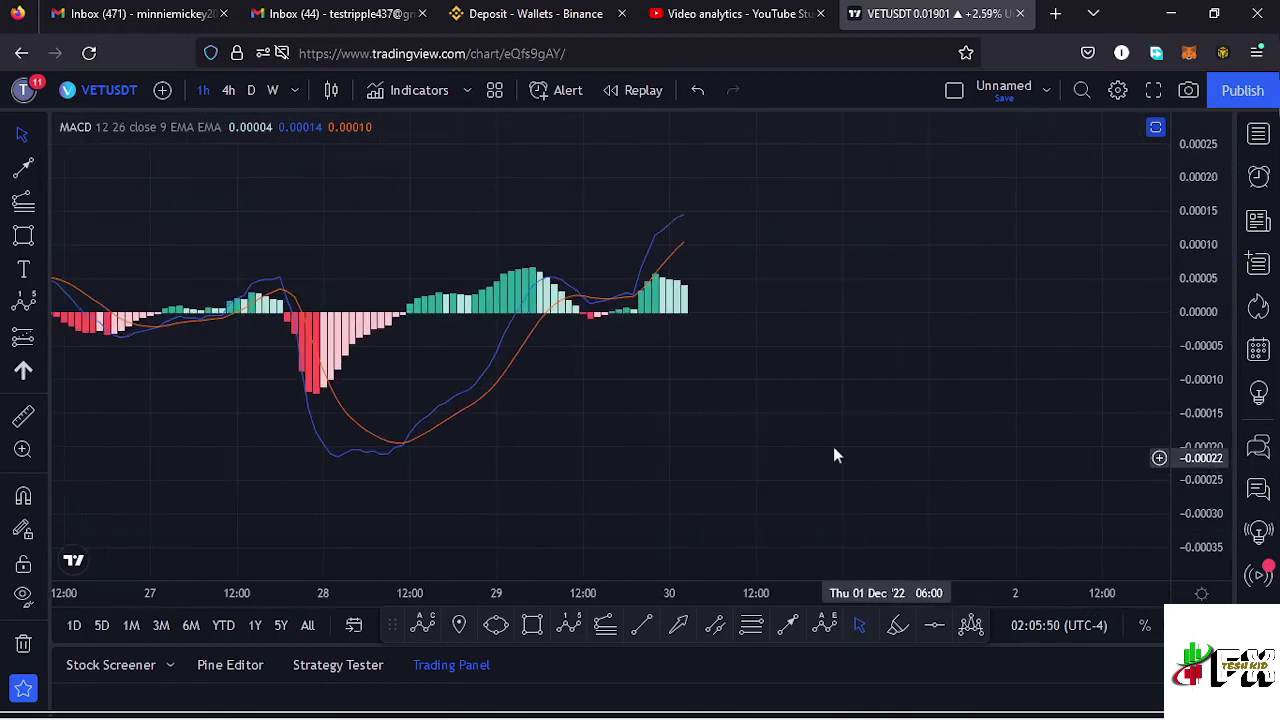
drag(714, 423, 900, 429)
scroll(900, 429, up, 2)
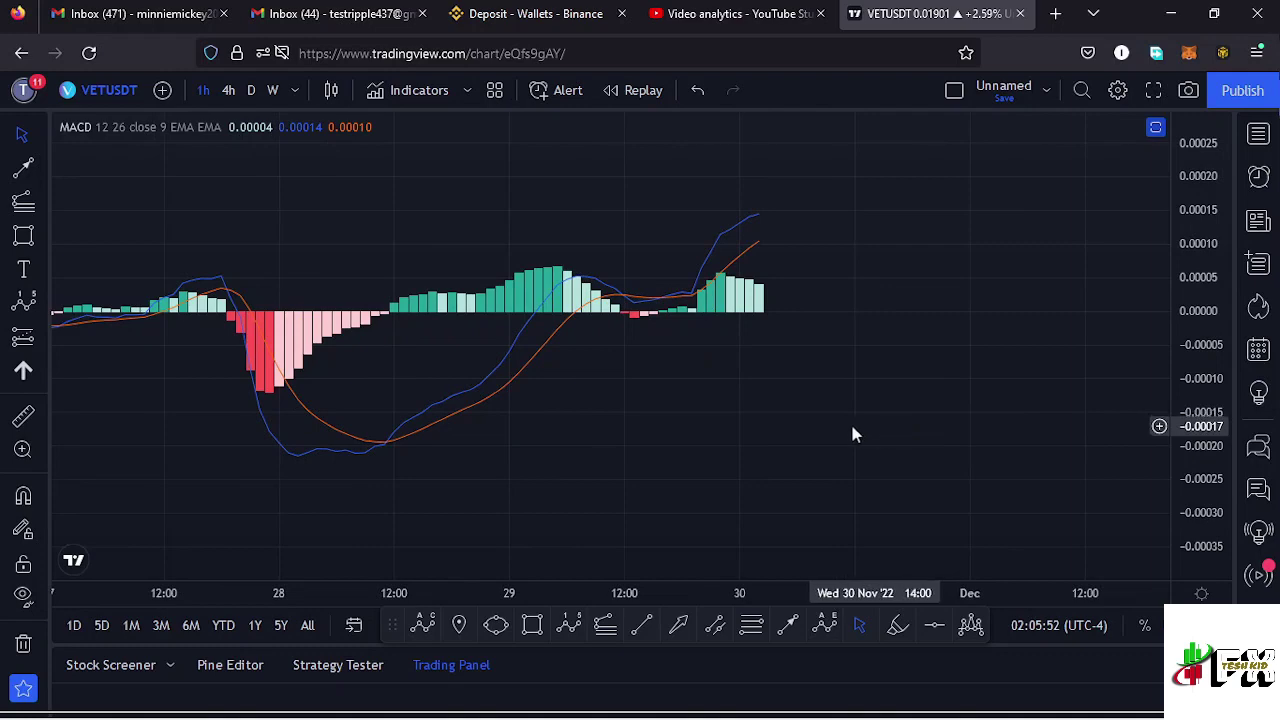
click(1155, 130)
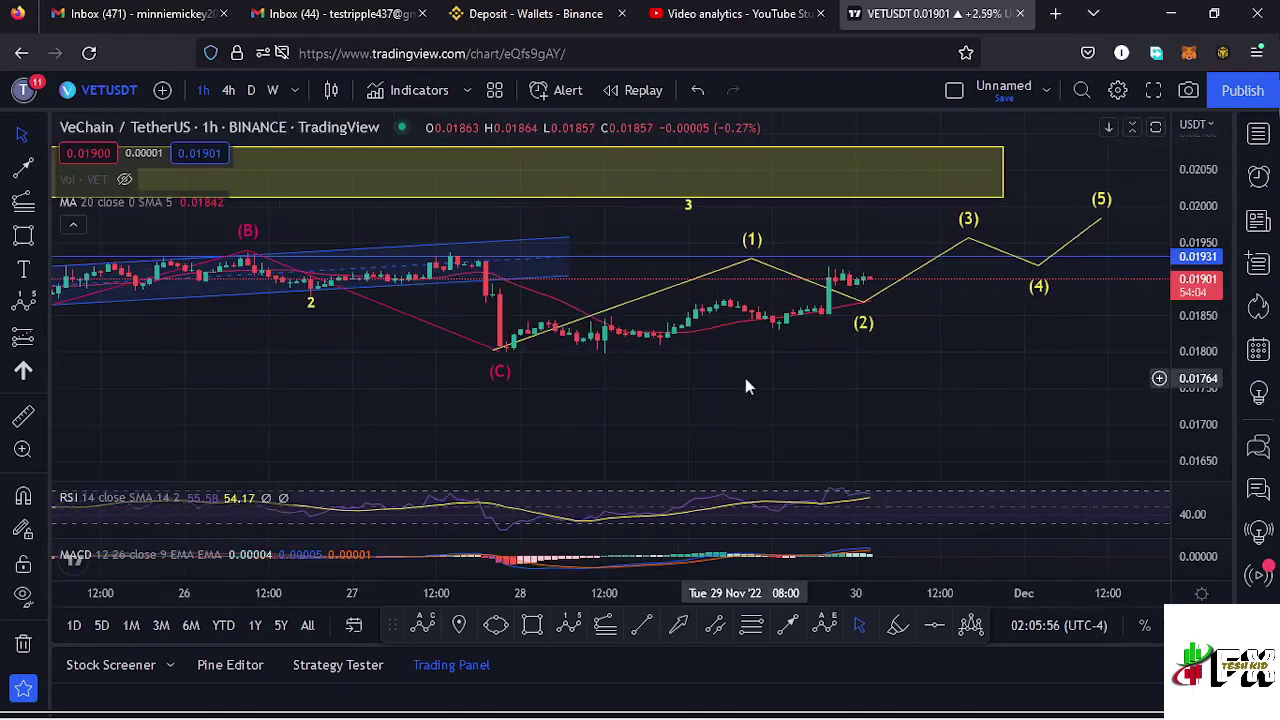